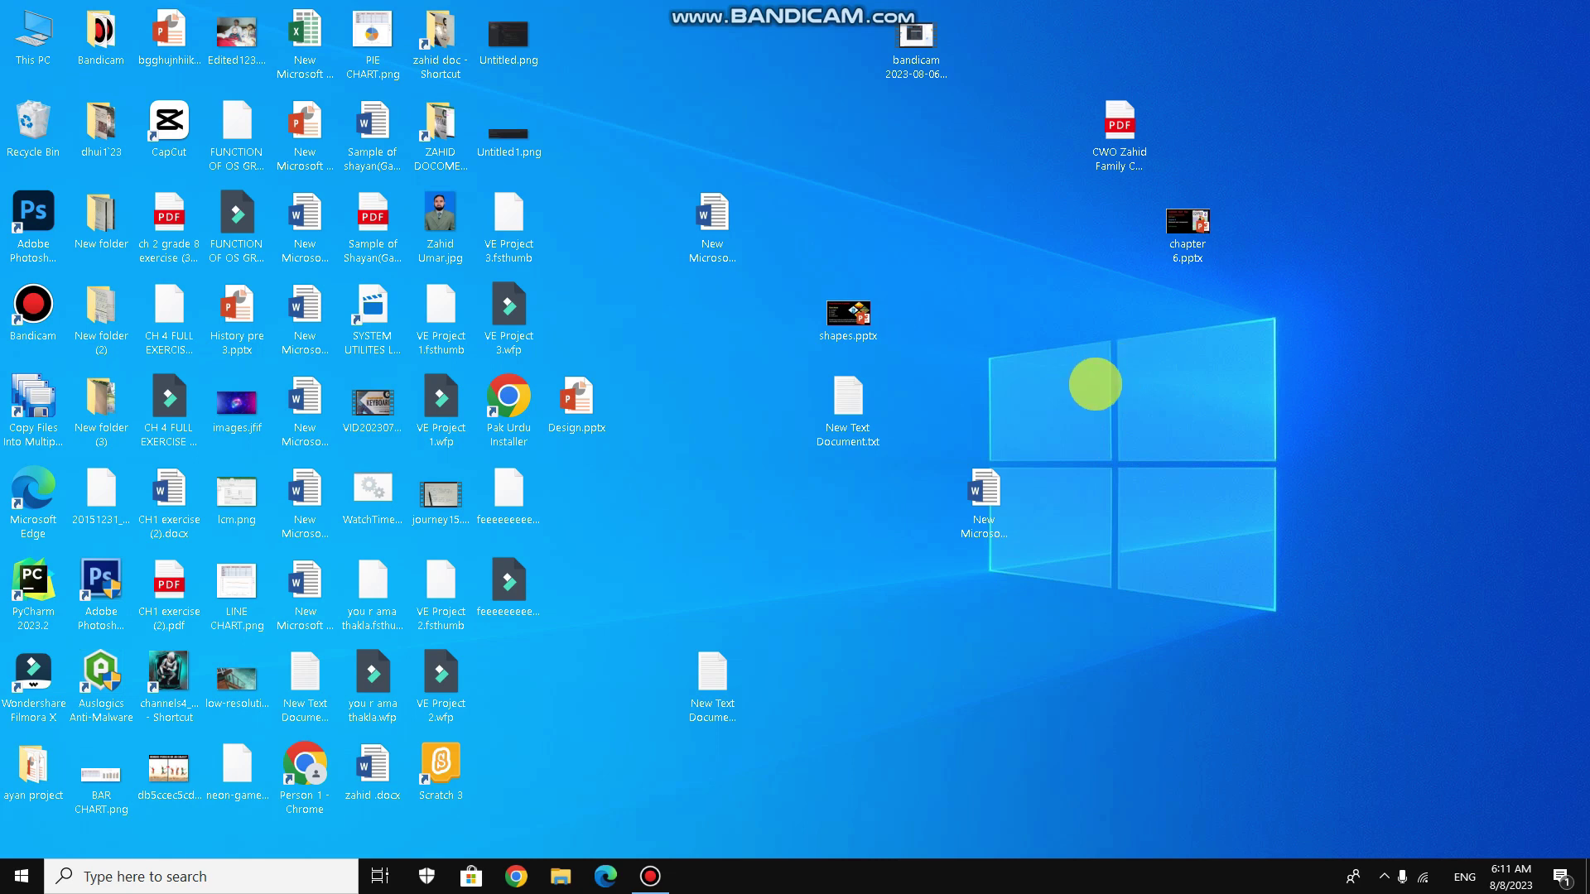
# Create a blank Excel workbook and add the bold red merged heading "POINTING , RELATIVE REFERCES" in Arial 24 across J5:P5.
pyautogui.rightClick(1101, 389)
pyautogui.moveTo(1192, 511)
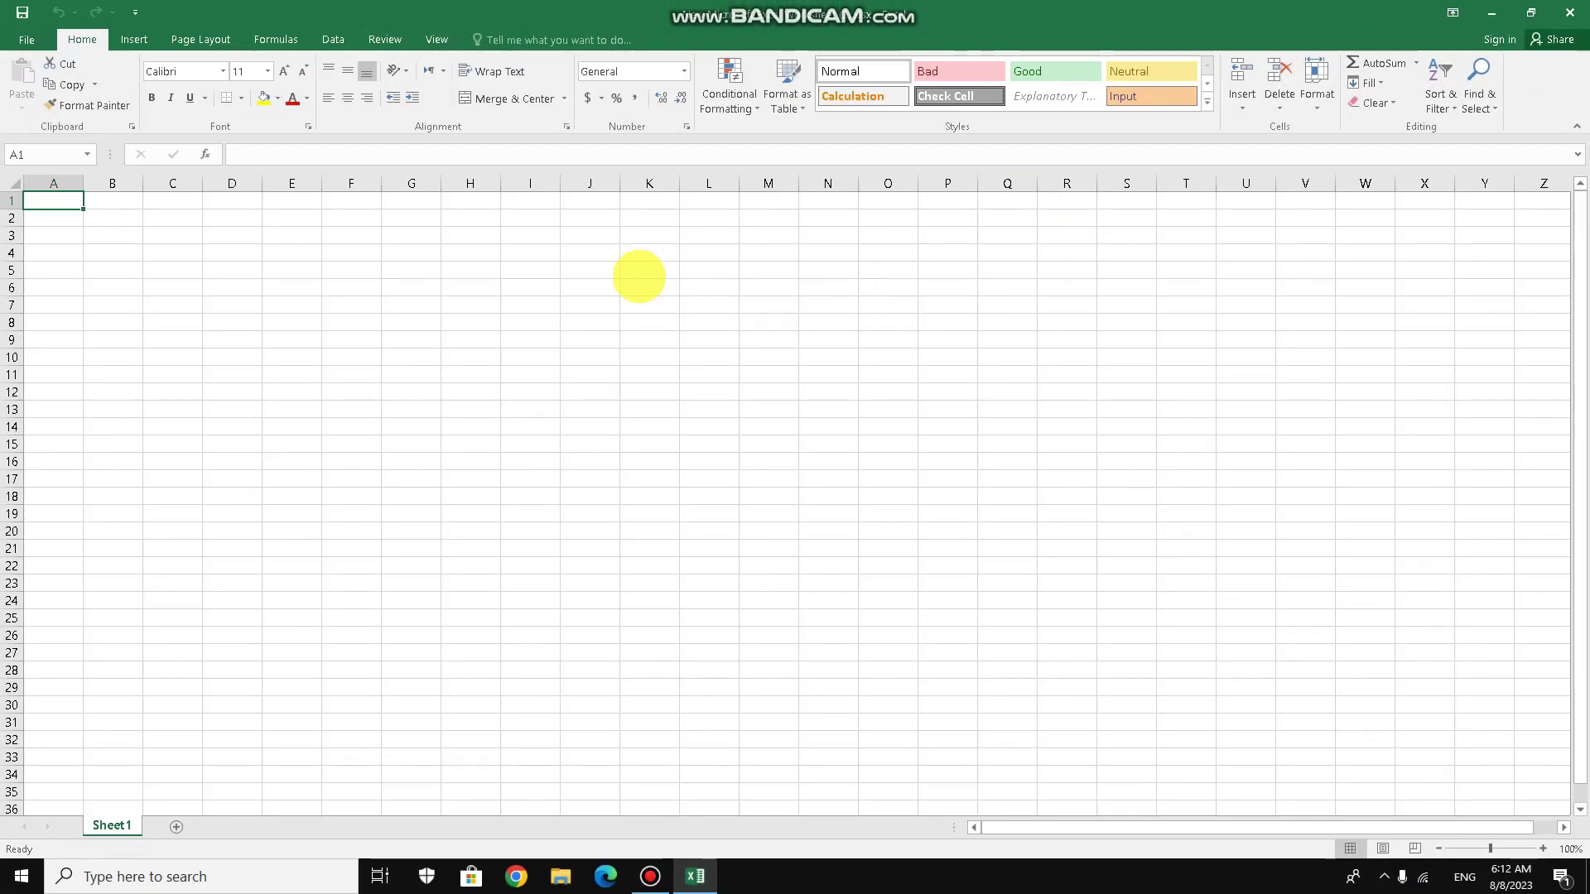
pyautogui.moveTo(604, 265); pyautogui.dragTo(681, 264)
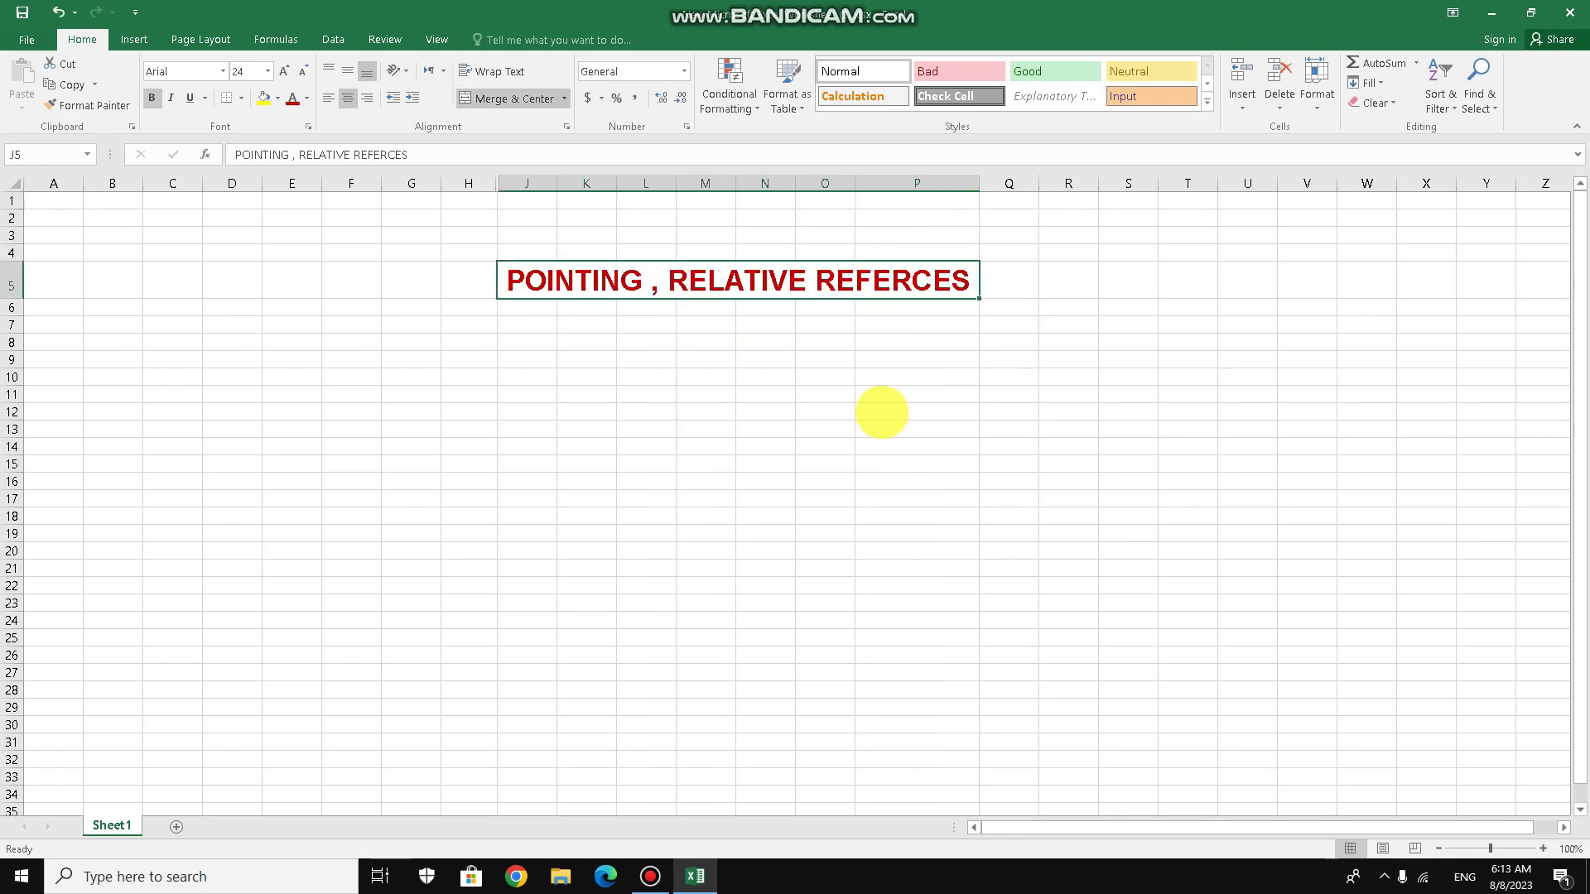
# Enter 45 in both O12 and N12, enlarging O12 to font size 20 and making N12 bold at size 24.
pyautogui.click(894, 411)
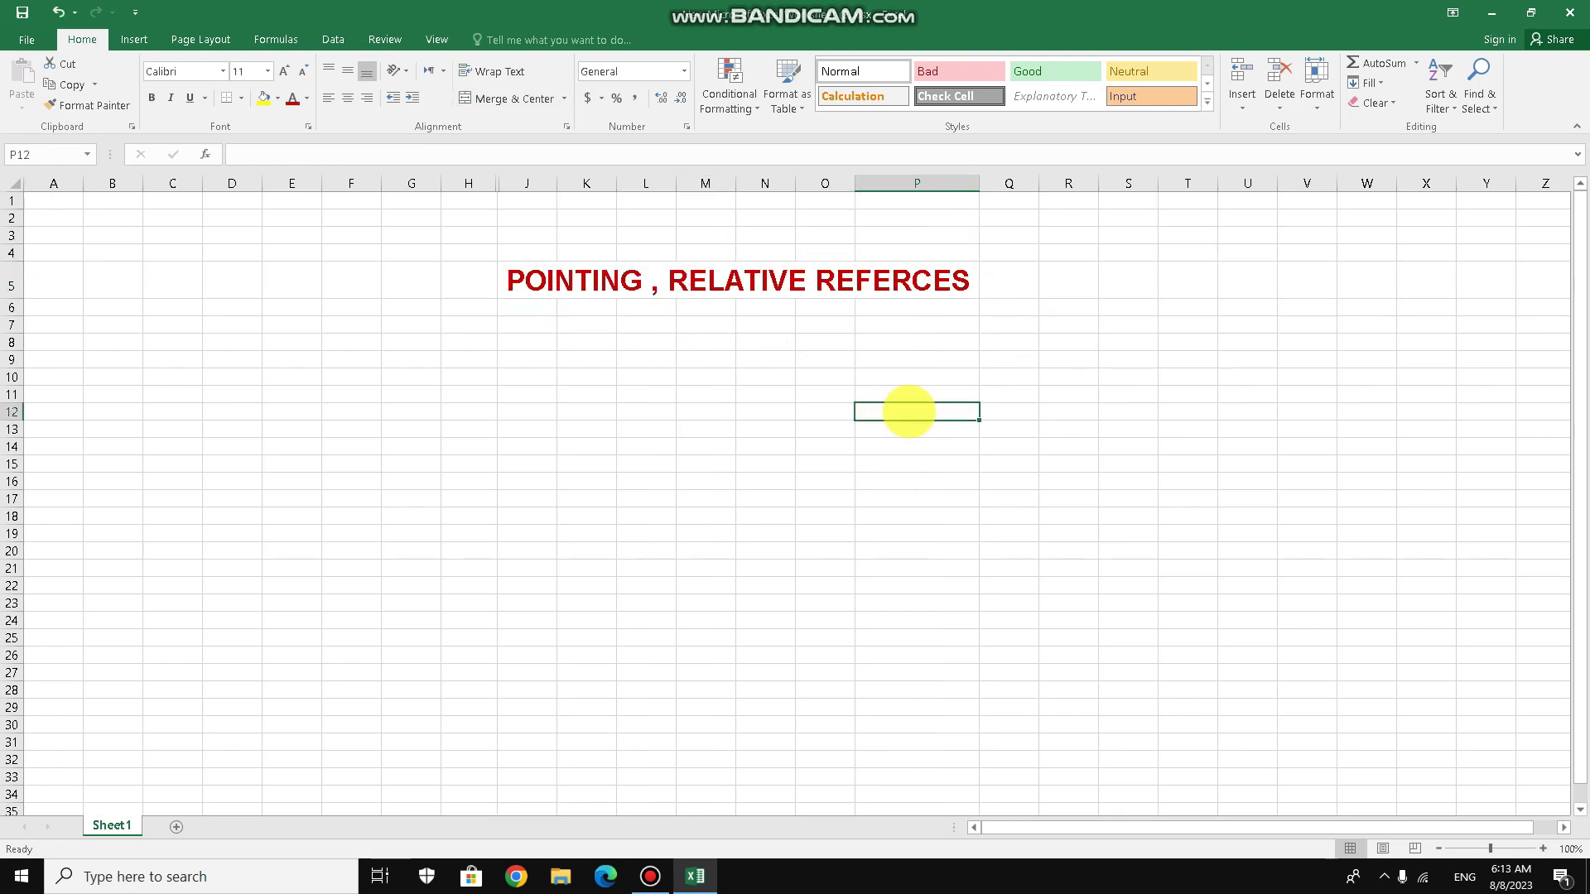
pyautogui.press('Left')
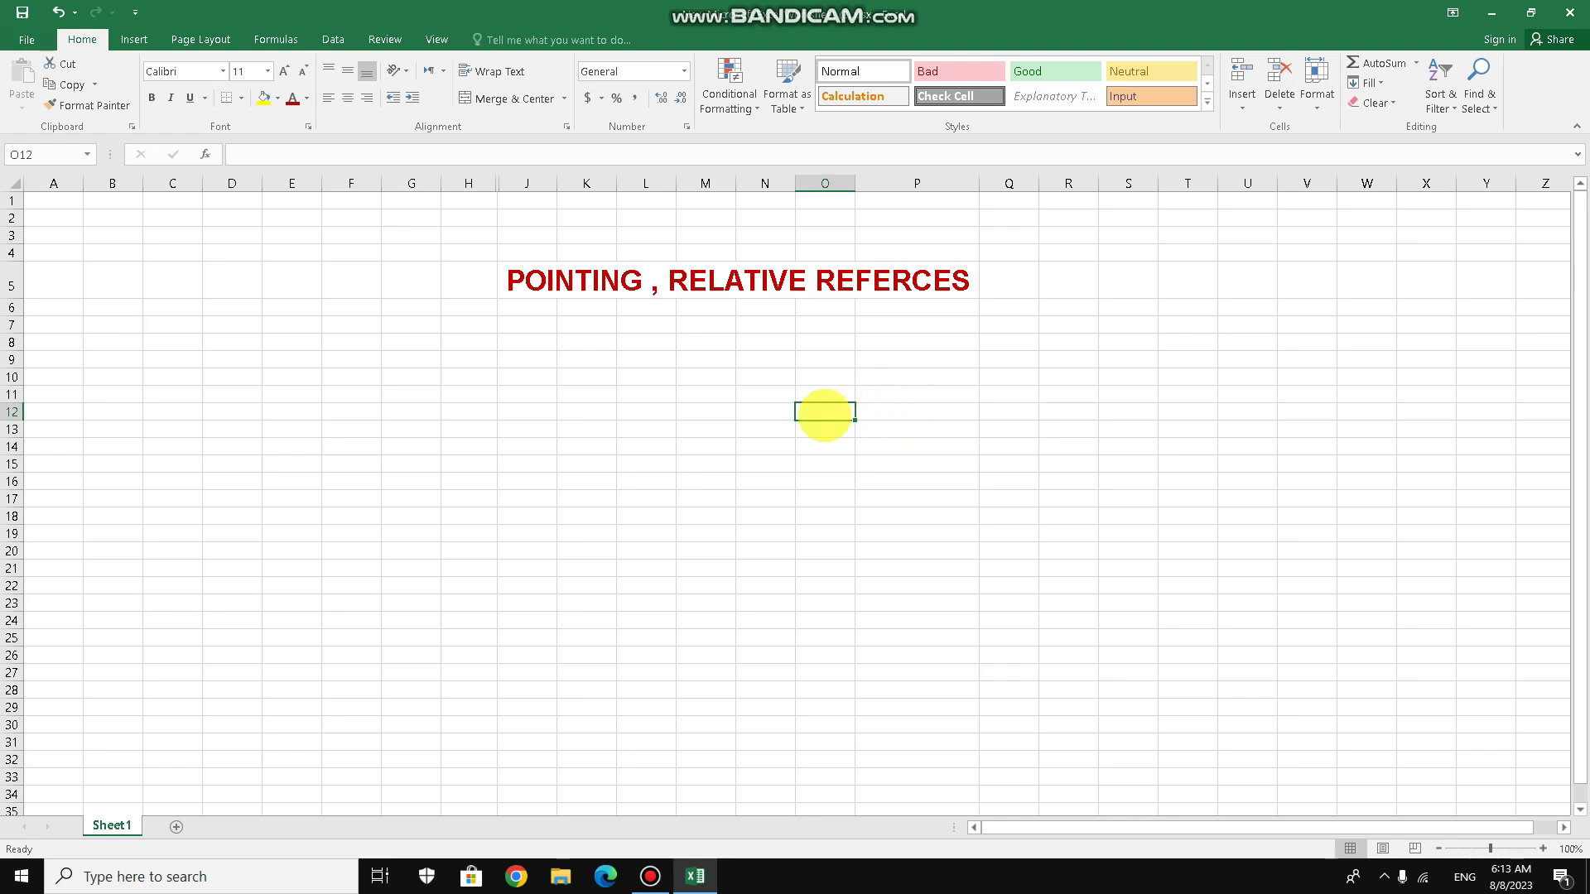
pyautogui.write('45')
pyautogui.hotkey('ctrl', 'Return')
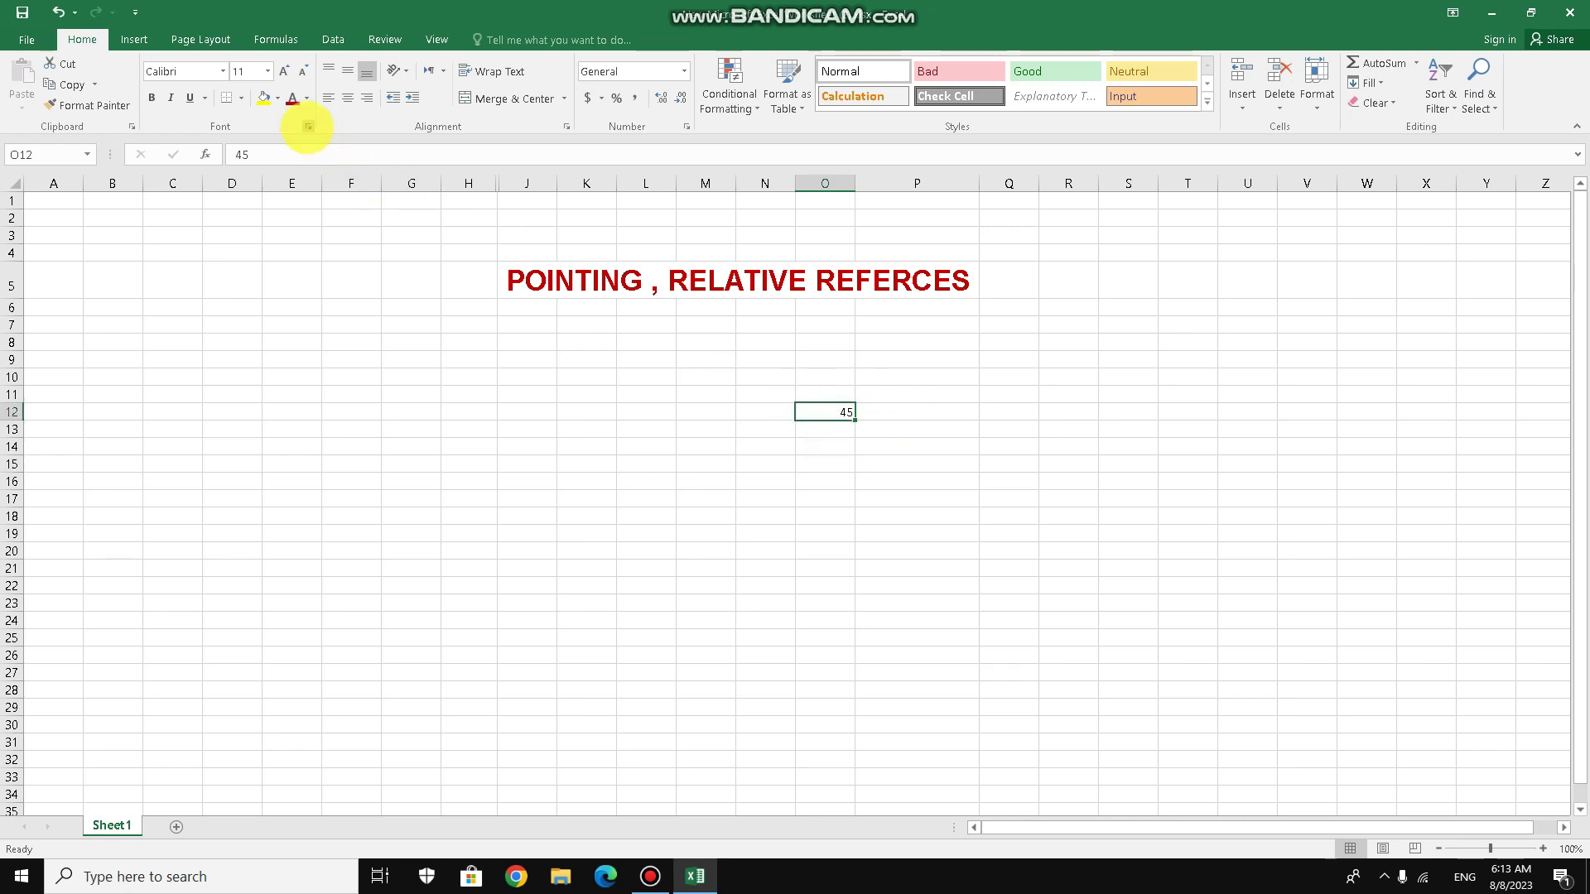
pyautogui.click(284, 71)
pyautogui.click(283, 71)
pyautogui.click(283, 71)
pyautogui.click(284, 71)
pyautogui.click(283, 72)
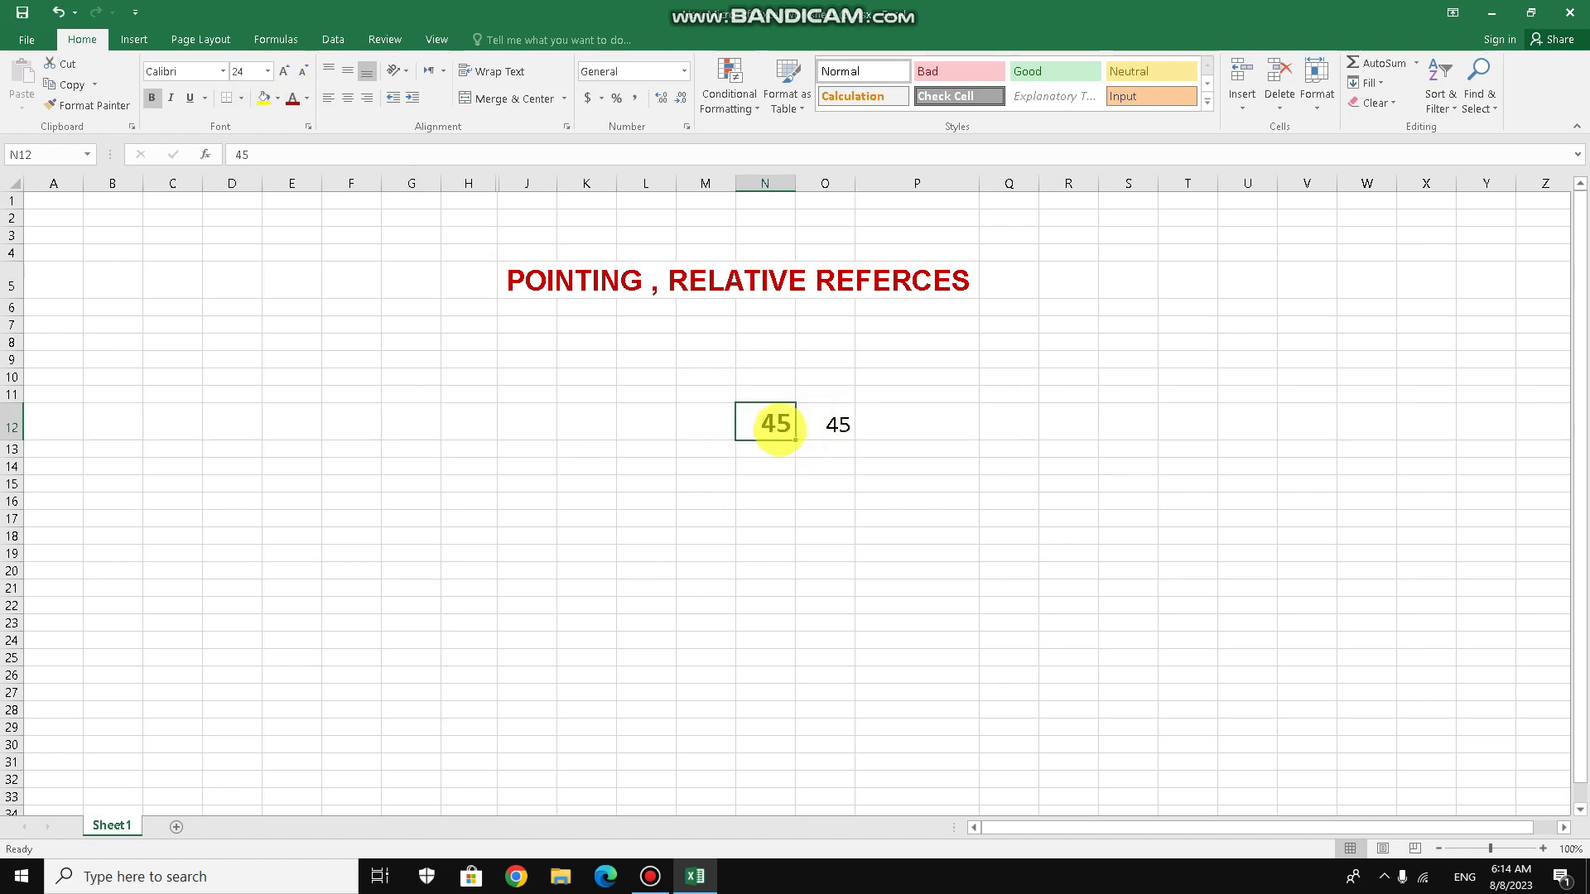
pyautogui.click(831, 425)
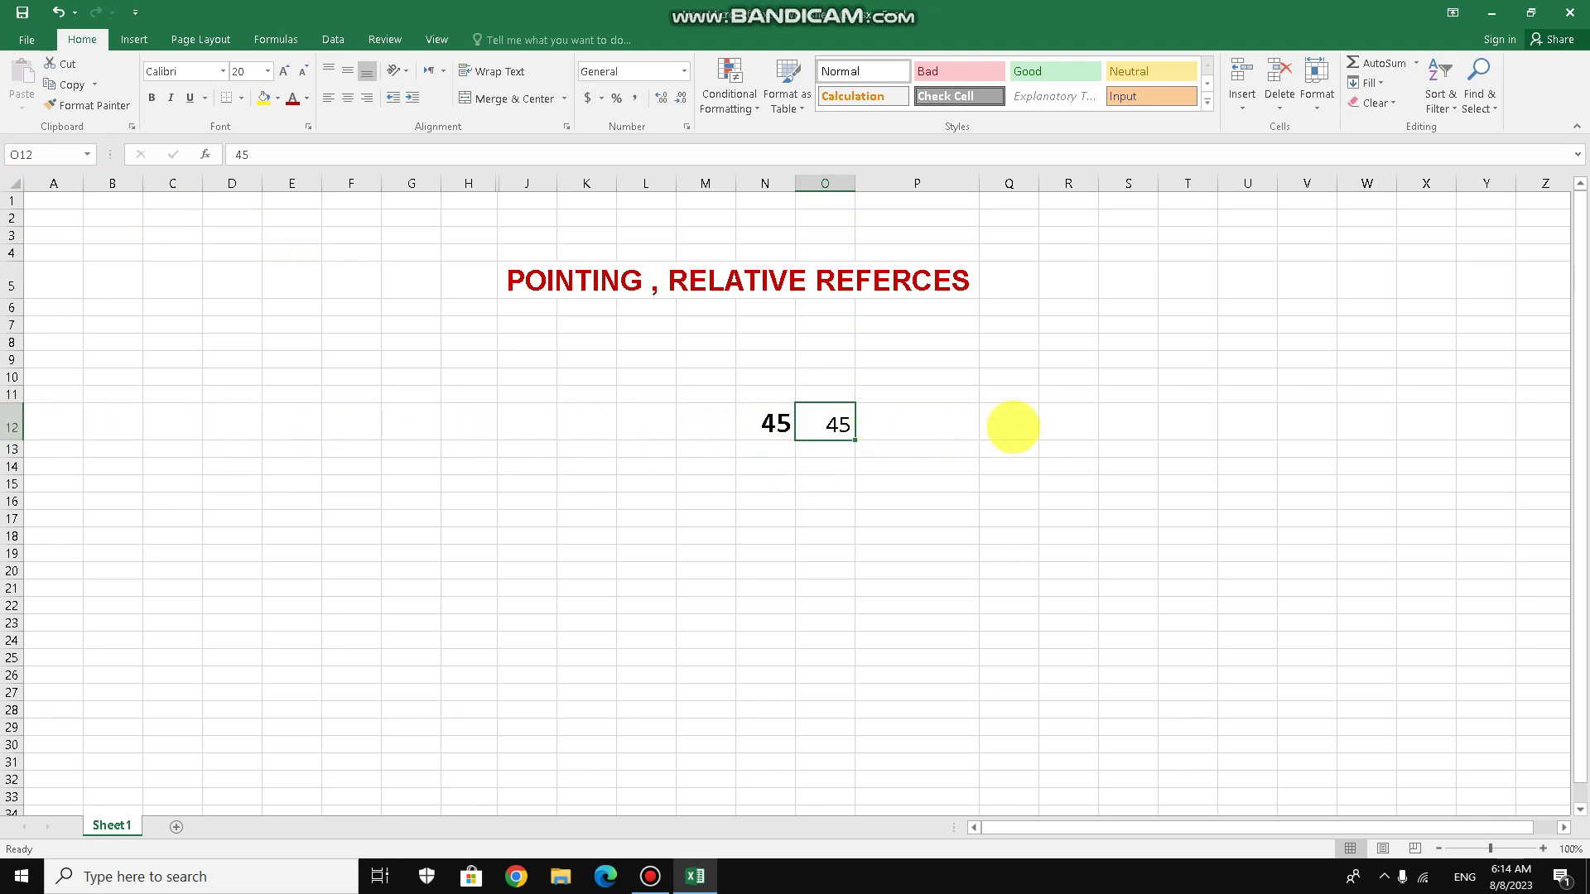
# Widen column Q and begin a formula in Q12 with =N12+.
pyautogui.click(1012, 427)
pyautogui.moveTo(1038, 180); pyautogui.dragTo(1227, 188)
pyautogui.doubleClick(1026, 415)
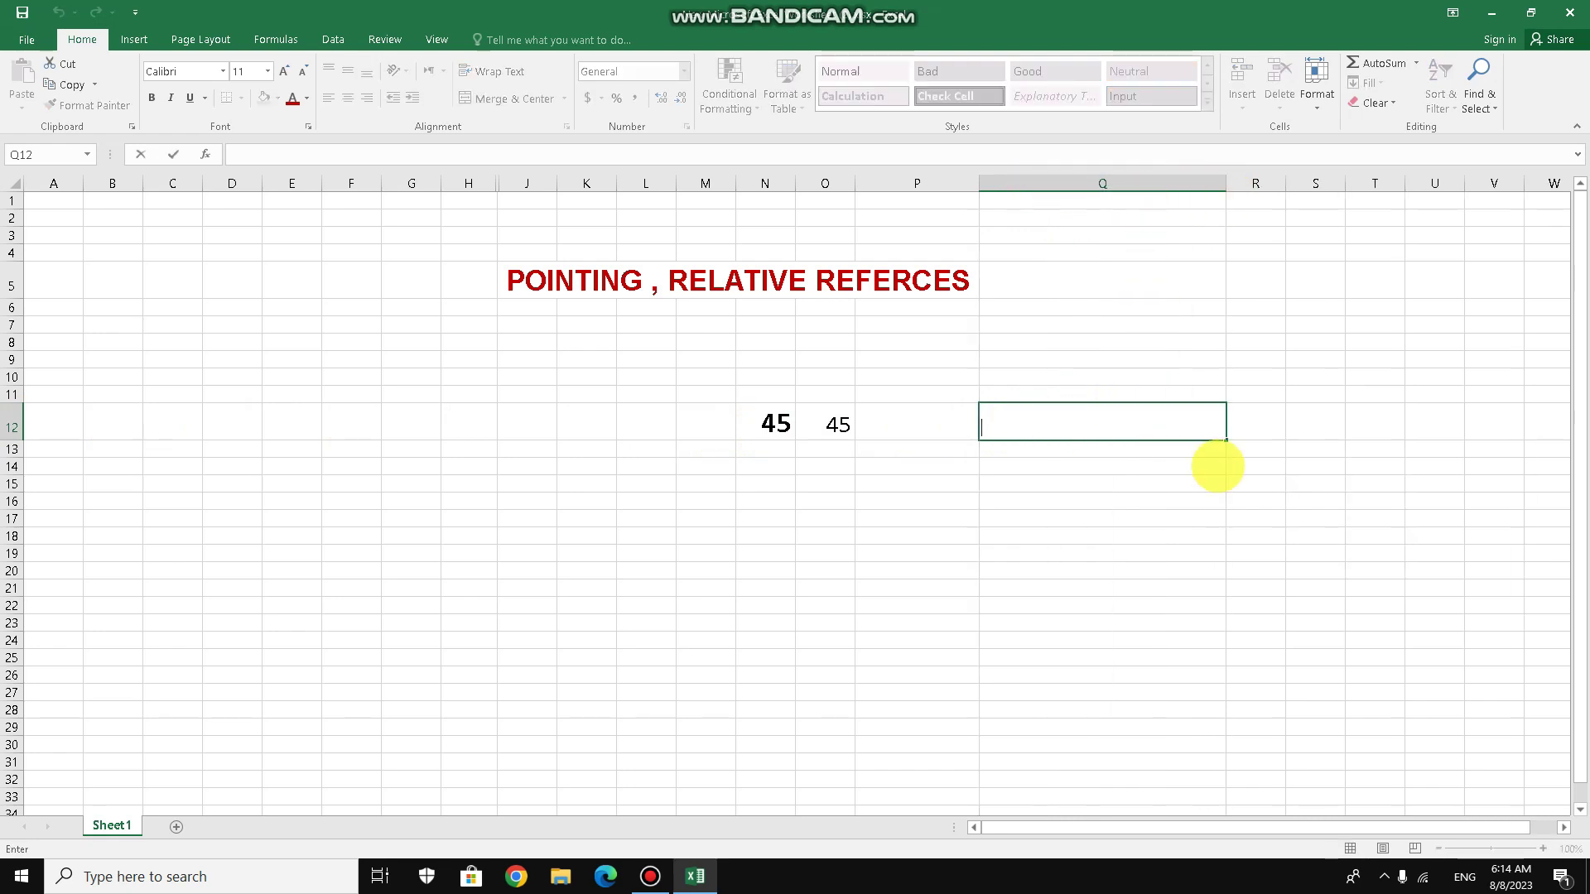
pyautogui.write('=')
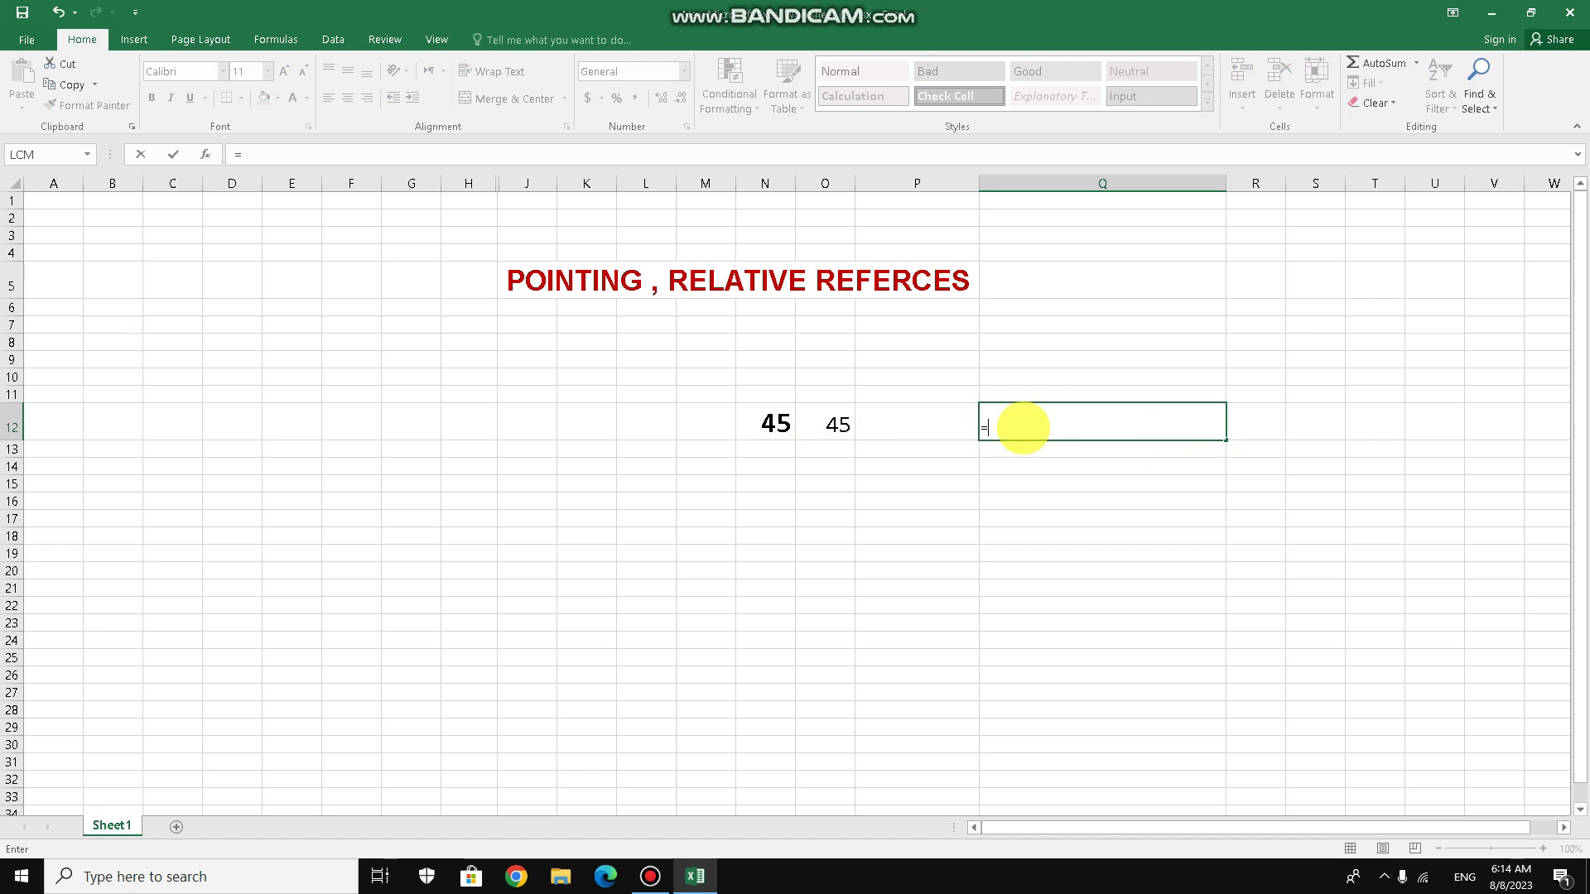
pyautogui.click(782, 426)
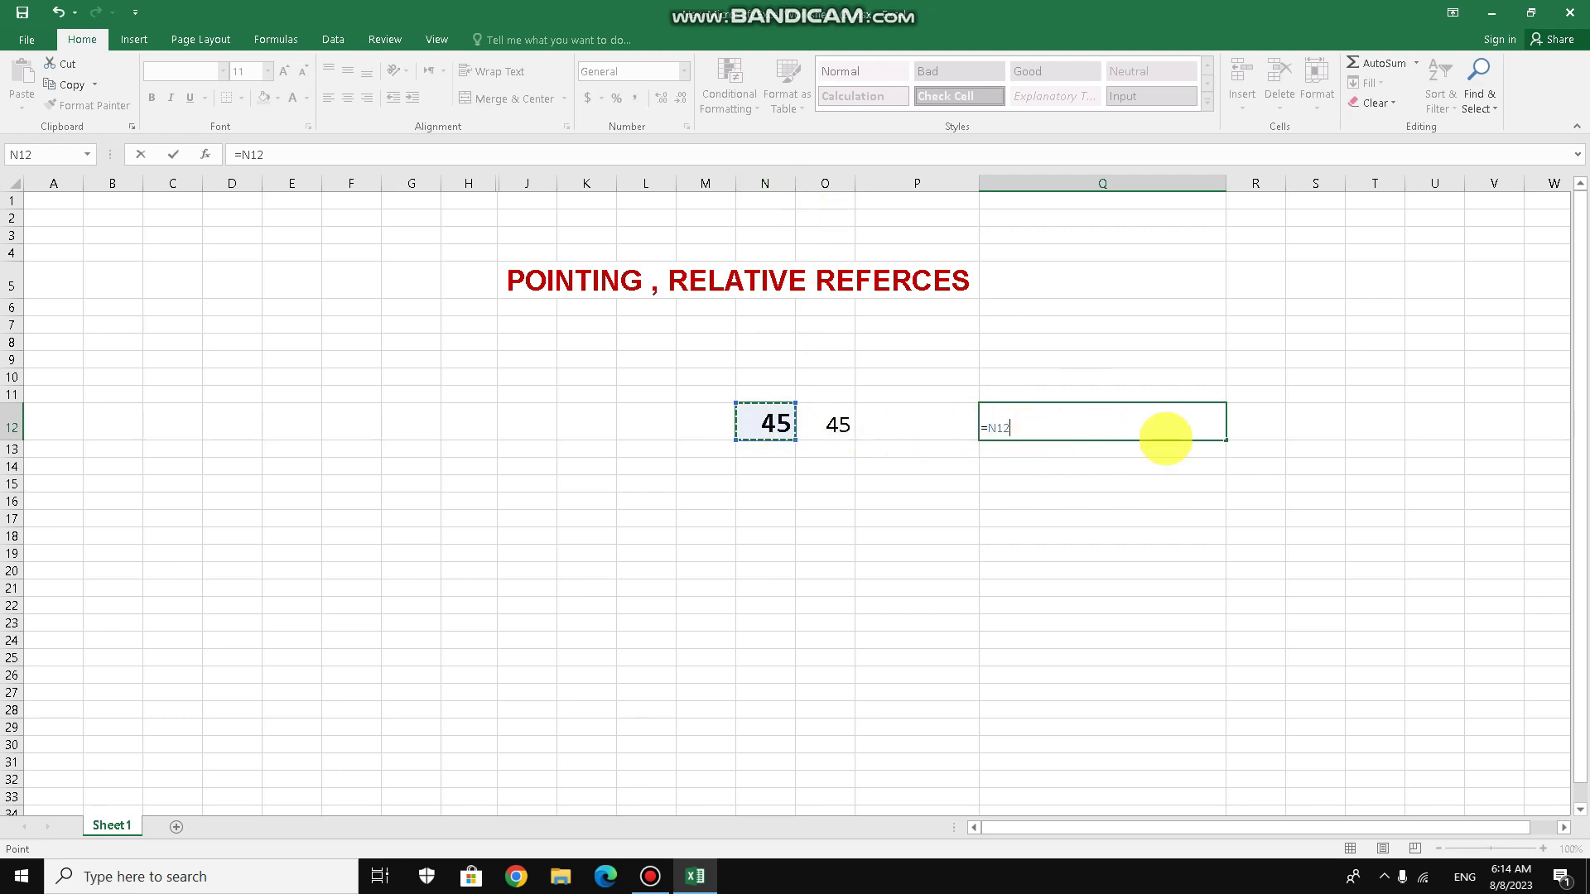
pyautogui.press('BackSpace')
pyautogui.press('BackSpace')
pyautogui.press('BackSpace')
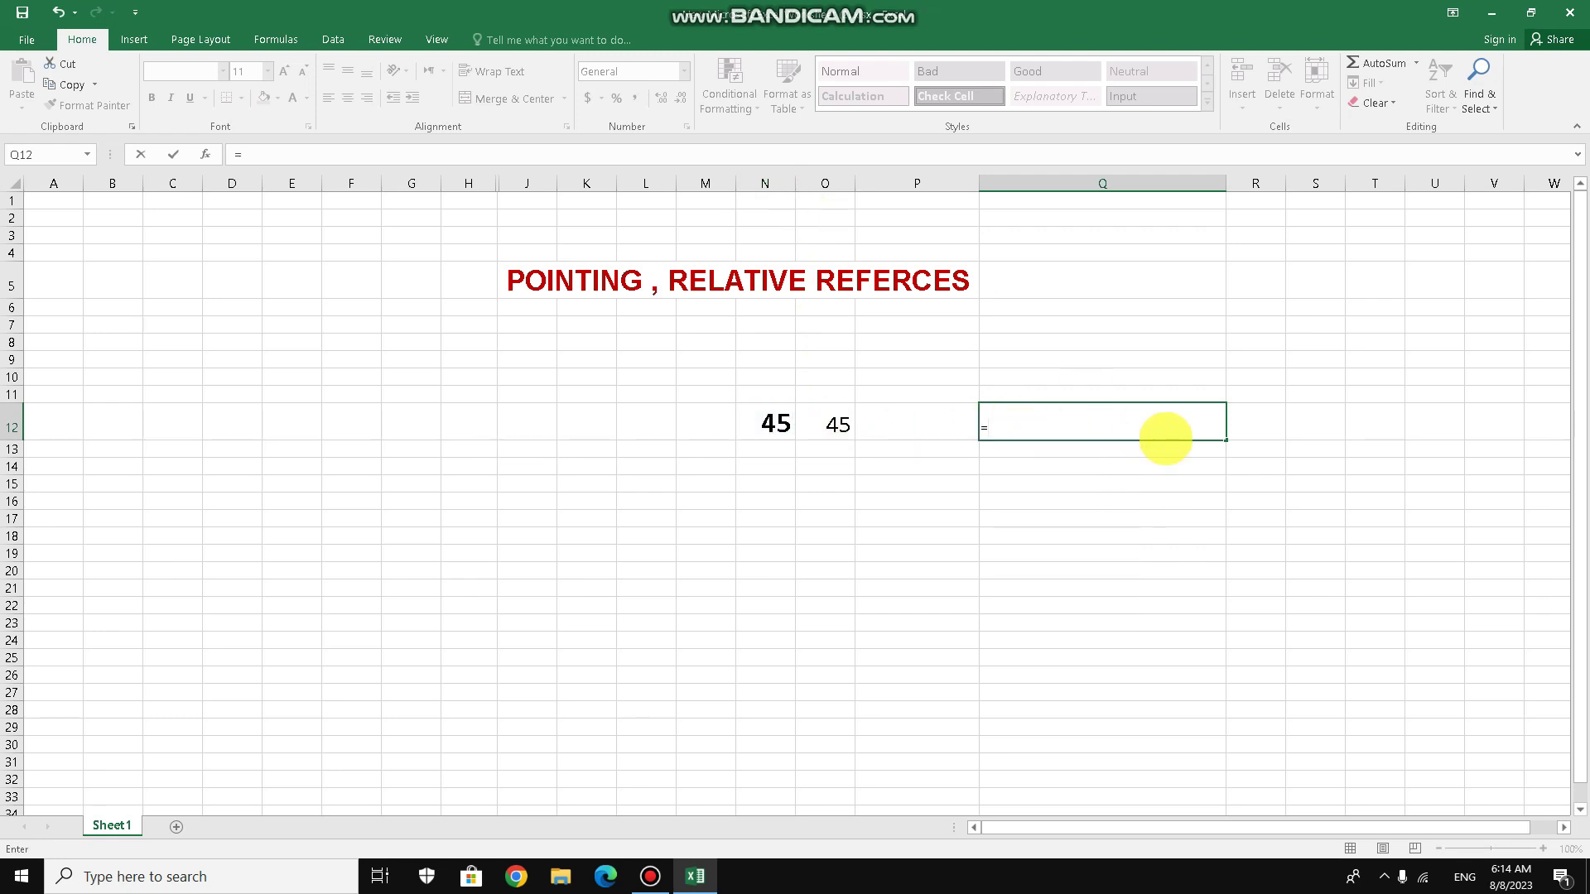
pyautogui.write('N12+')
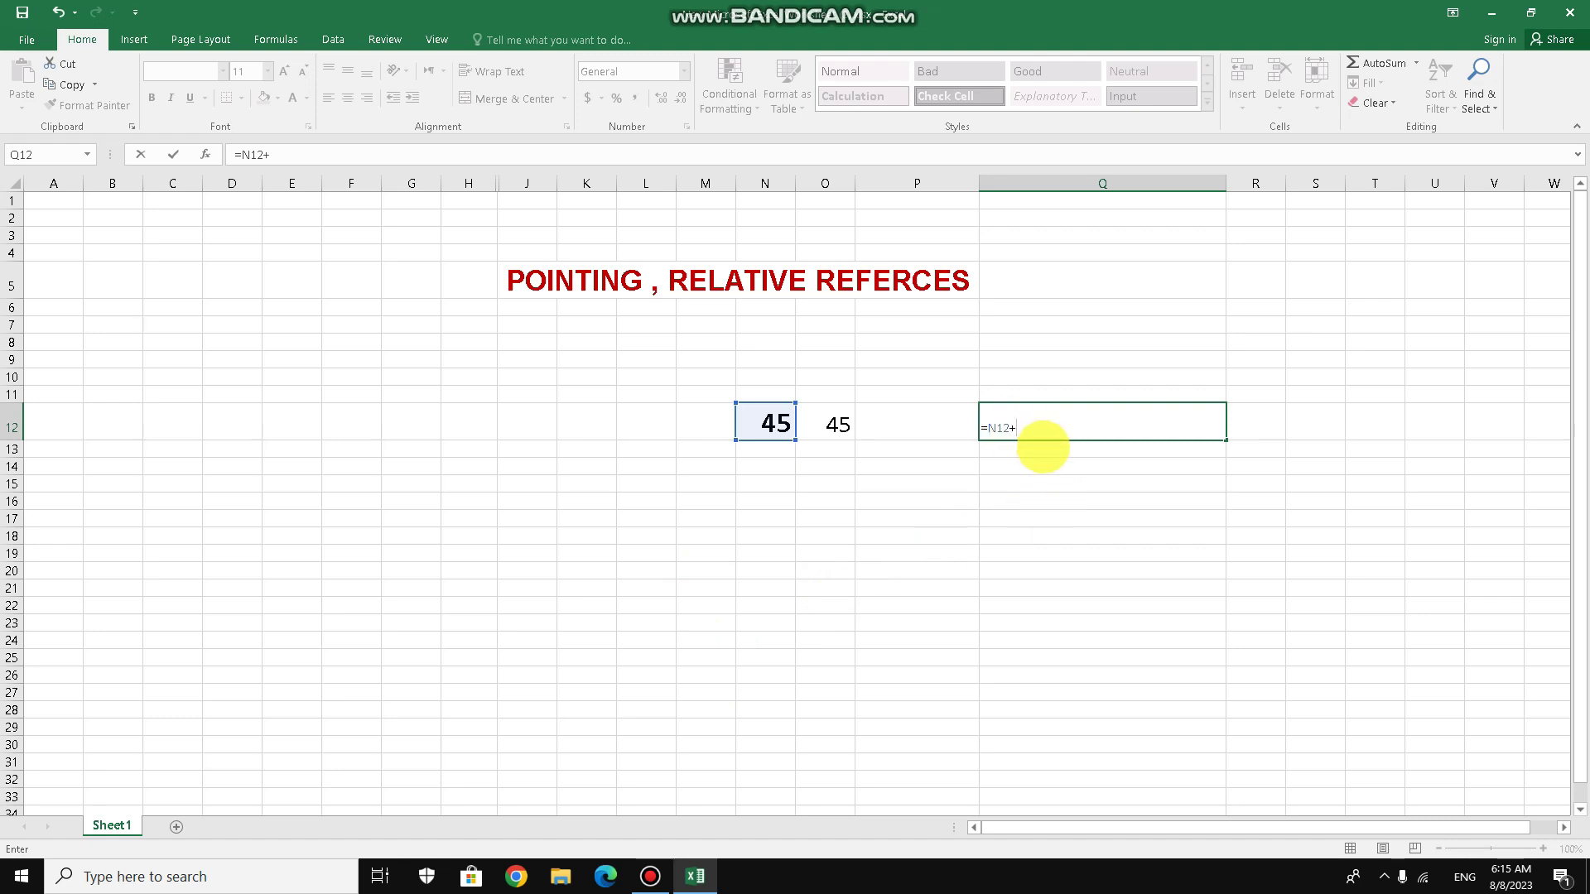
# Complete the formula in Q12 as =N12+O12 and commit it.
pyautogui.click(840, 426)
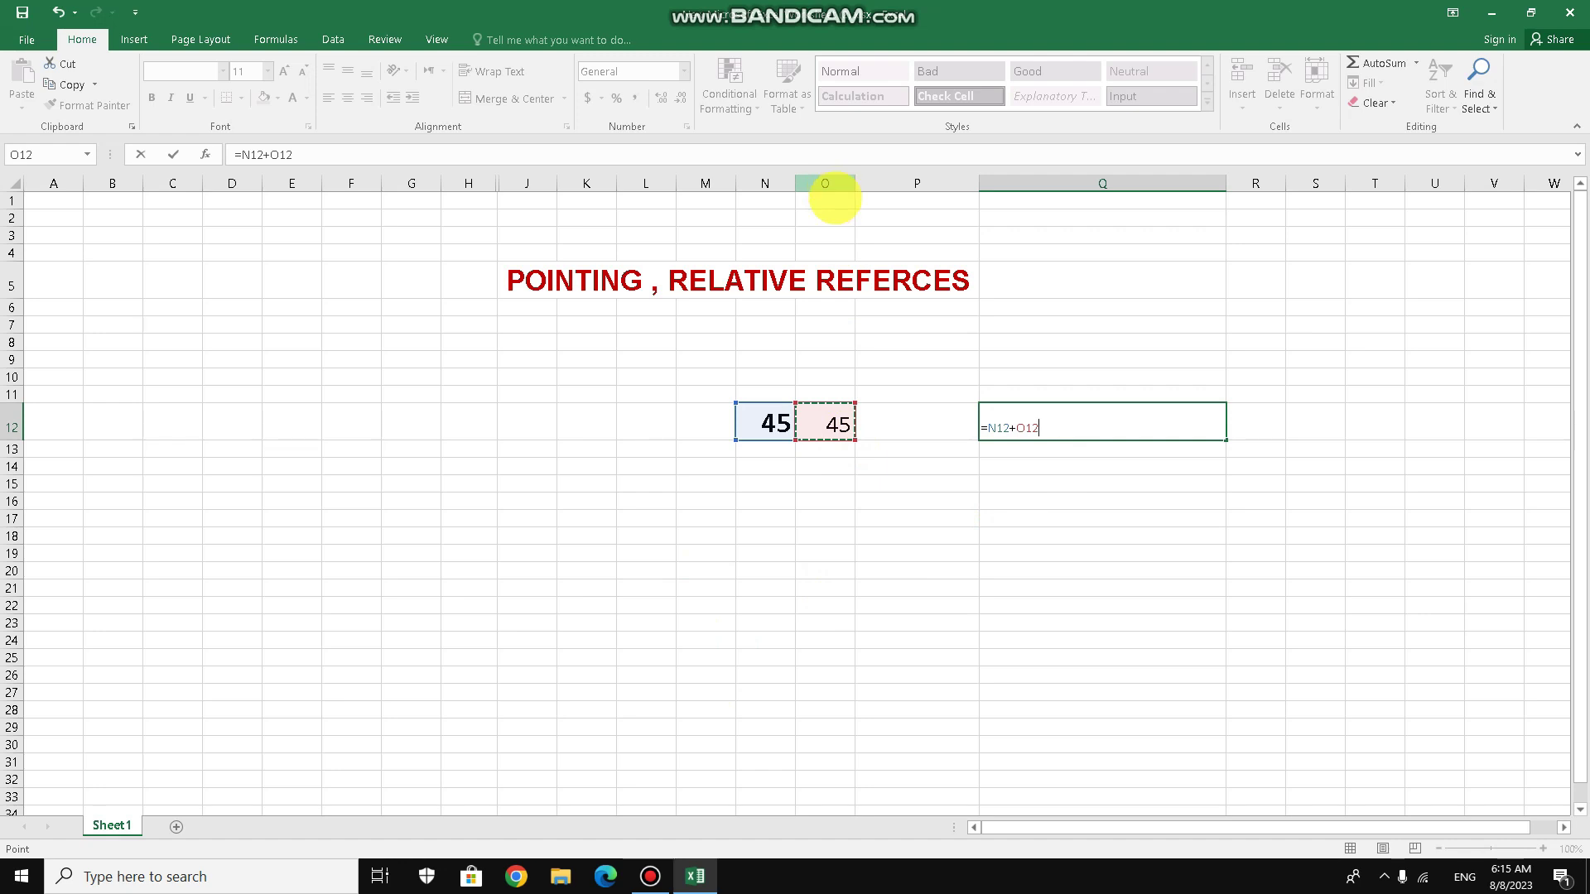
pyautogui.press('BackSpace')
pyautogui.press('BackSpace')
pyautogui.press('BackSpace')
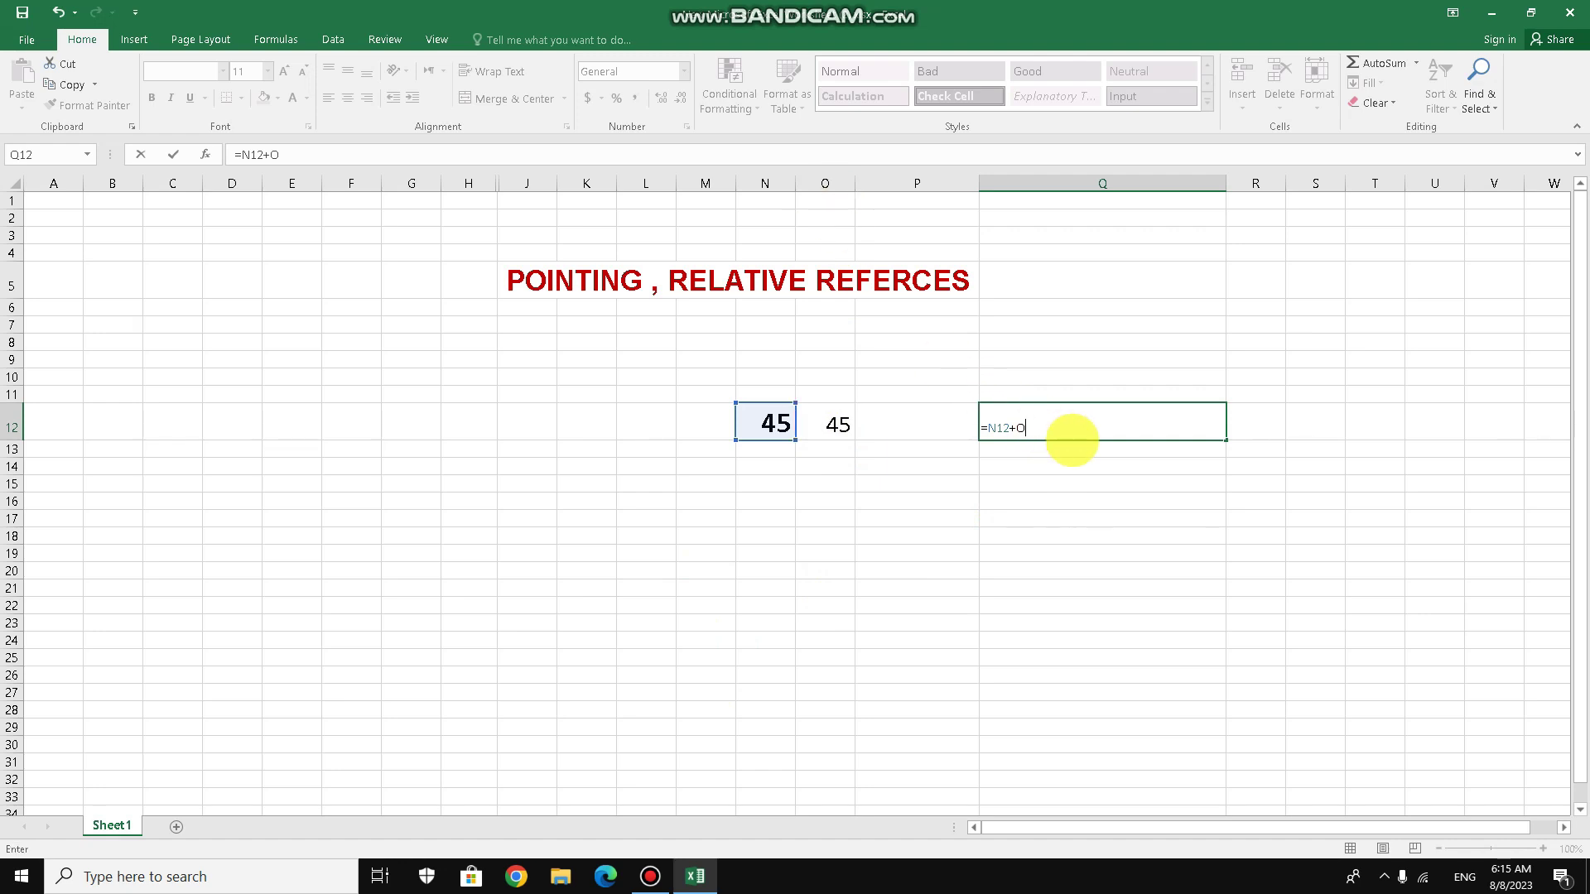
pyautogui.write('O12')
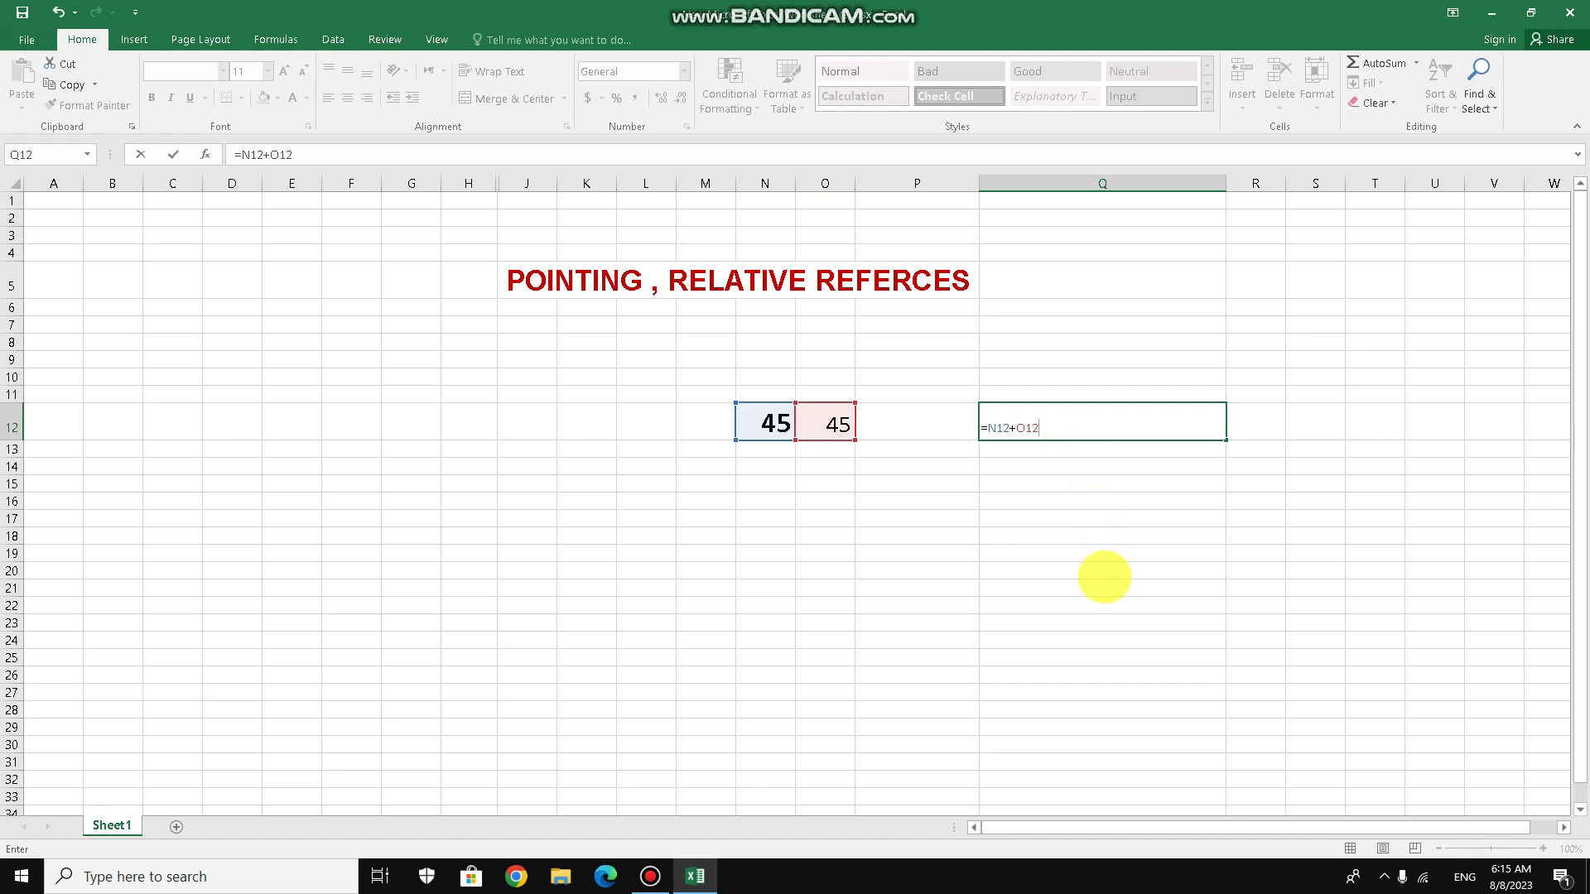
pyautogui.click(1103, 573)
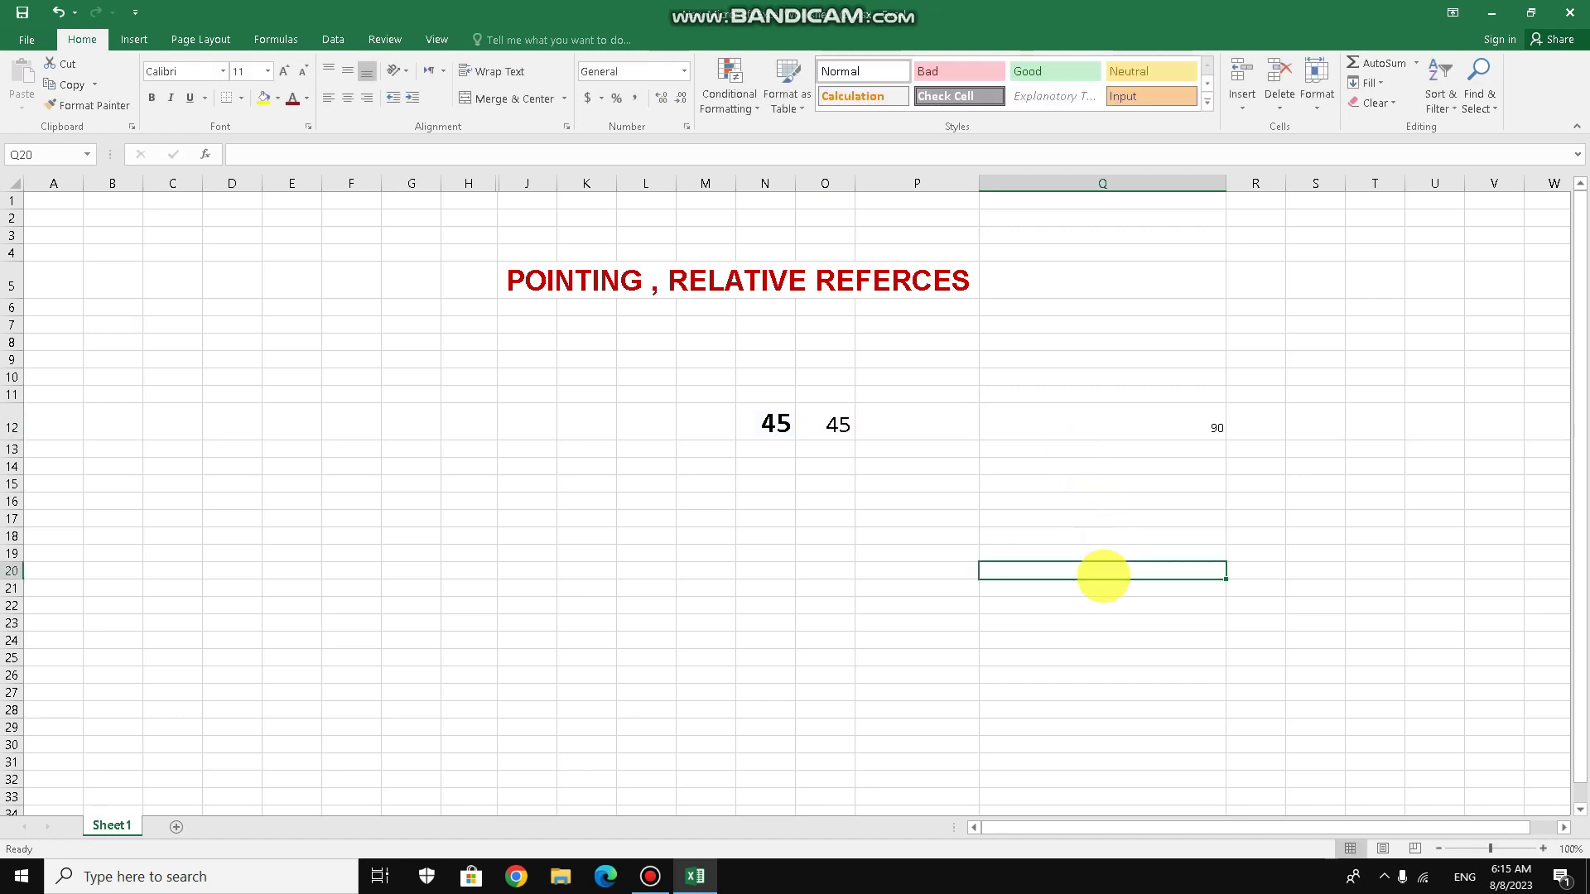
# Clear the references from Q12's formula and rebuild it as =N12+O12 by pointing at the two source cells.
pyautogui.click(1128, 430)
pyautogui.doubleClick(1138, 429)
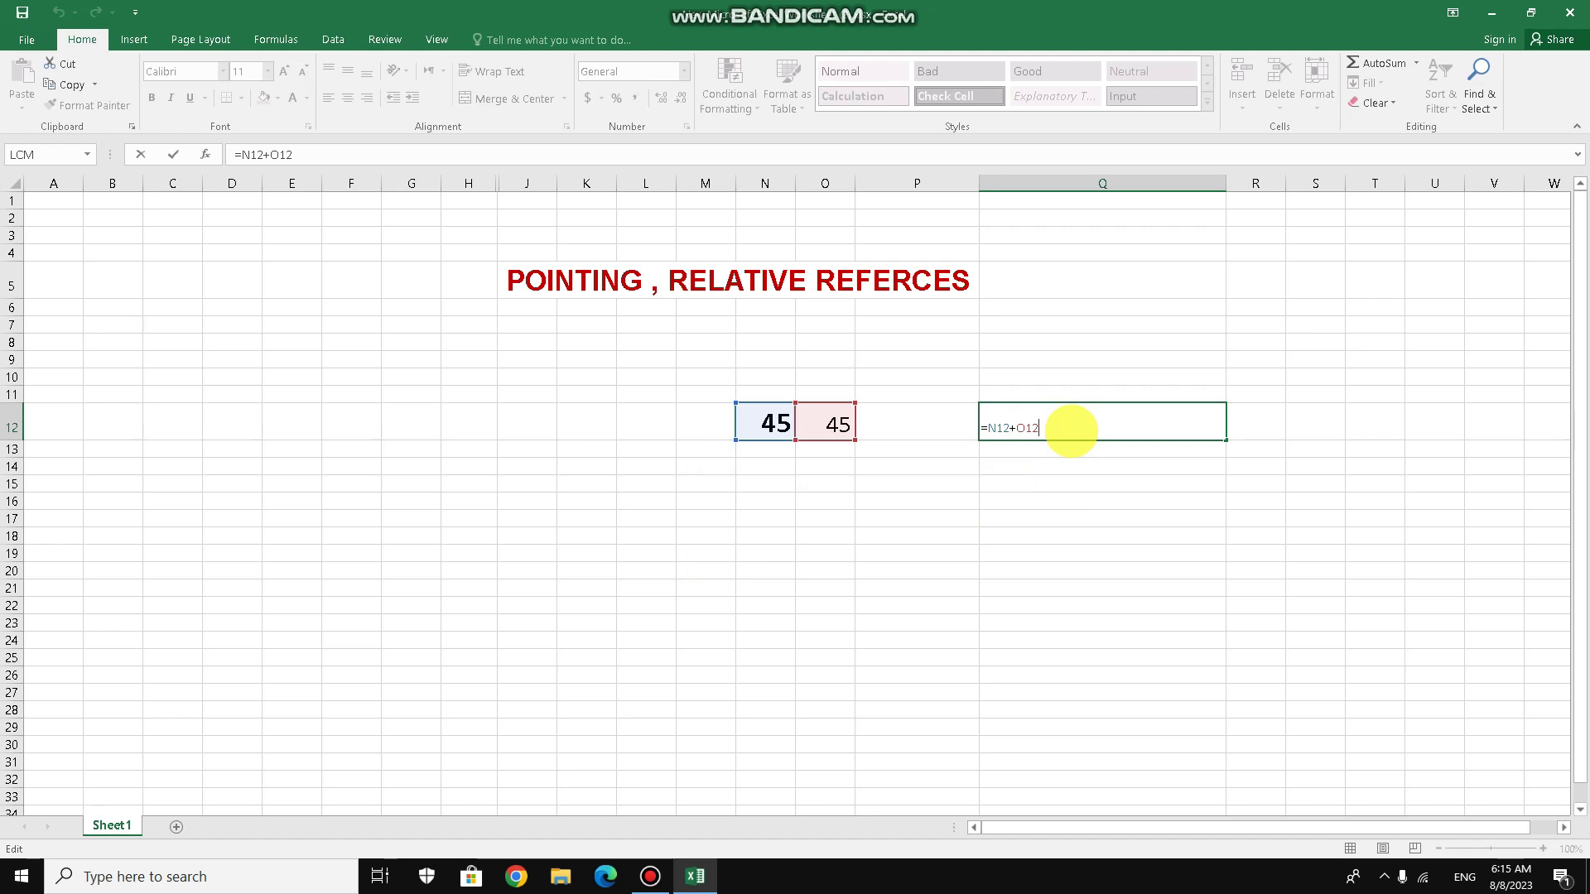
pyautogui.moveTo(991, 428); pyautogui.dragTo(1065, 428)
pyautogui.write('N')
pyautogui.press('BackSpace')
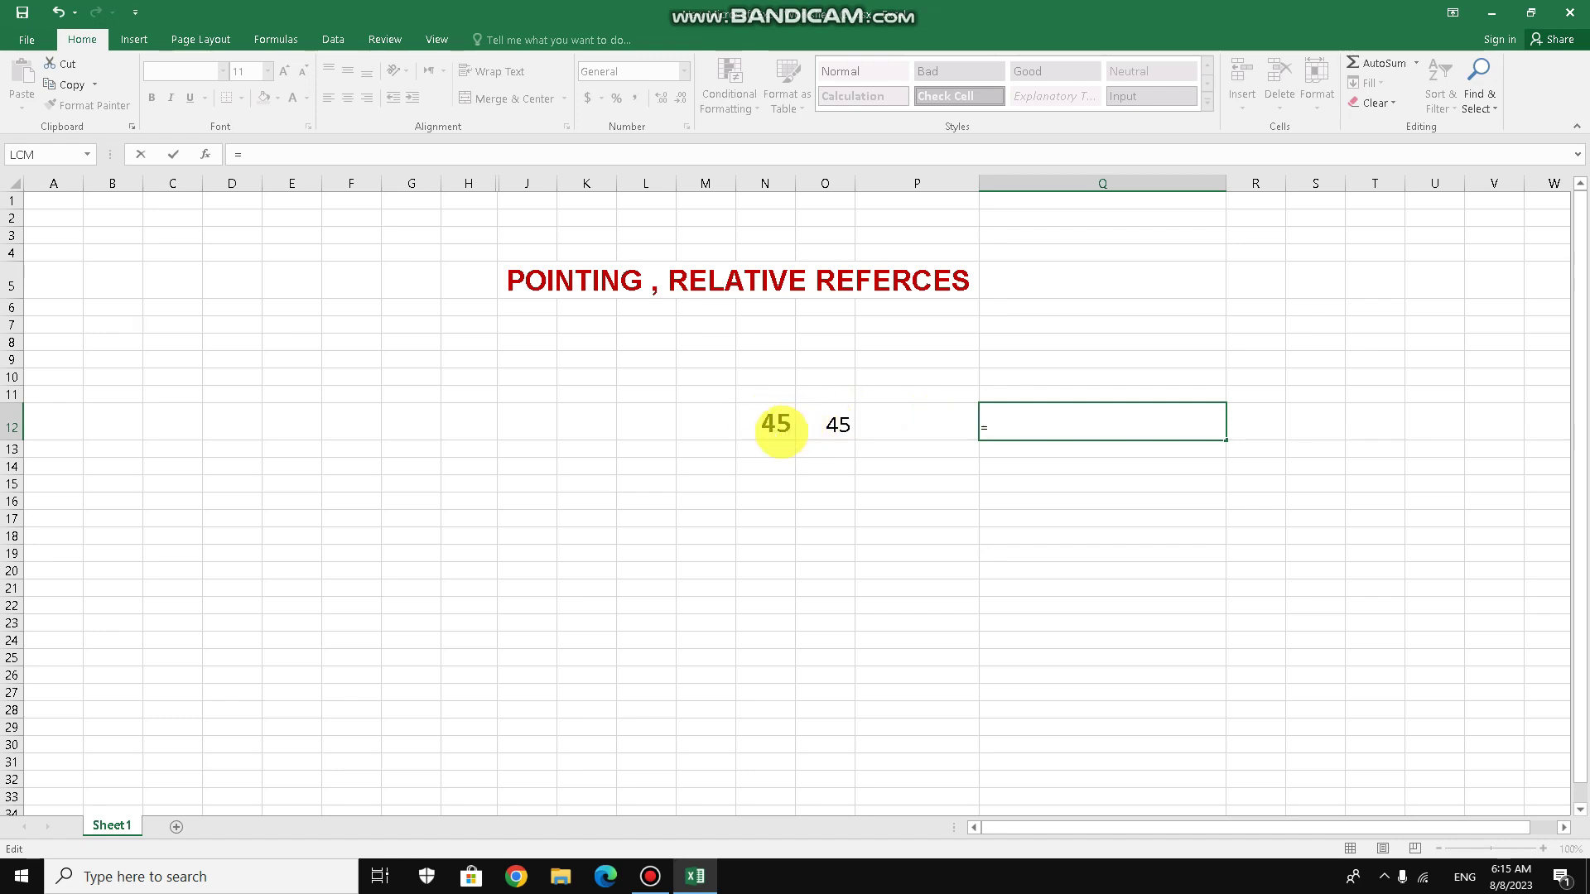
pyautogui.click(776, 423)
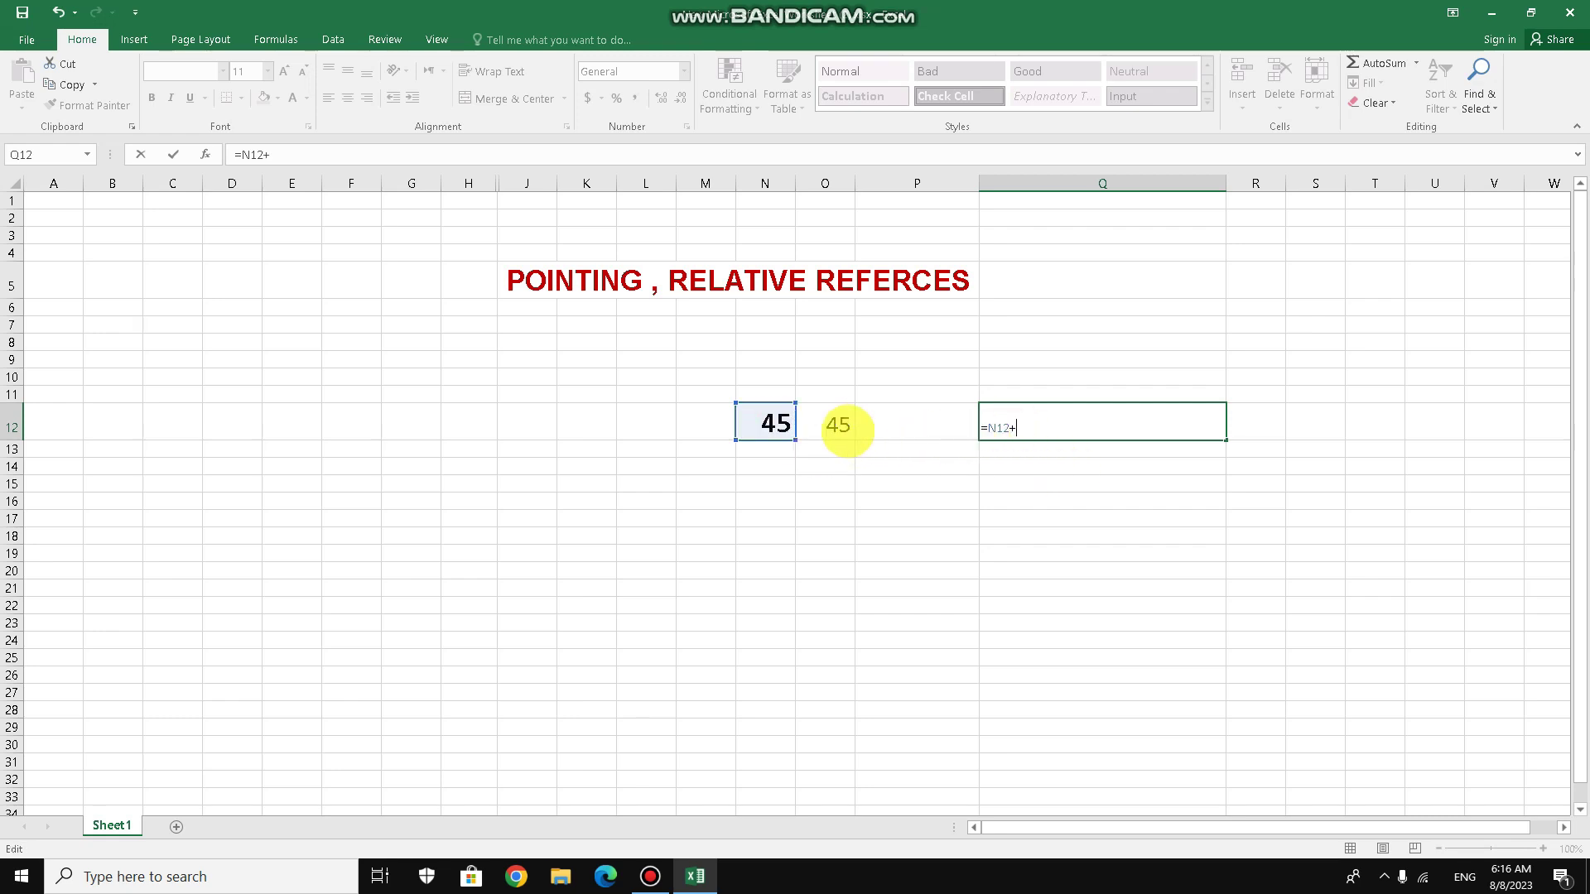
pyautogui.click(833, 424)
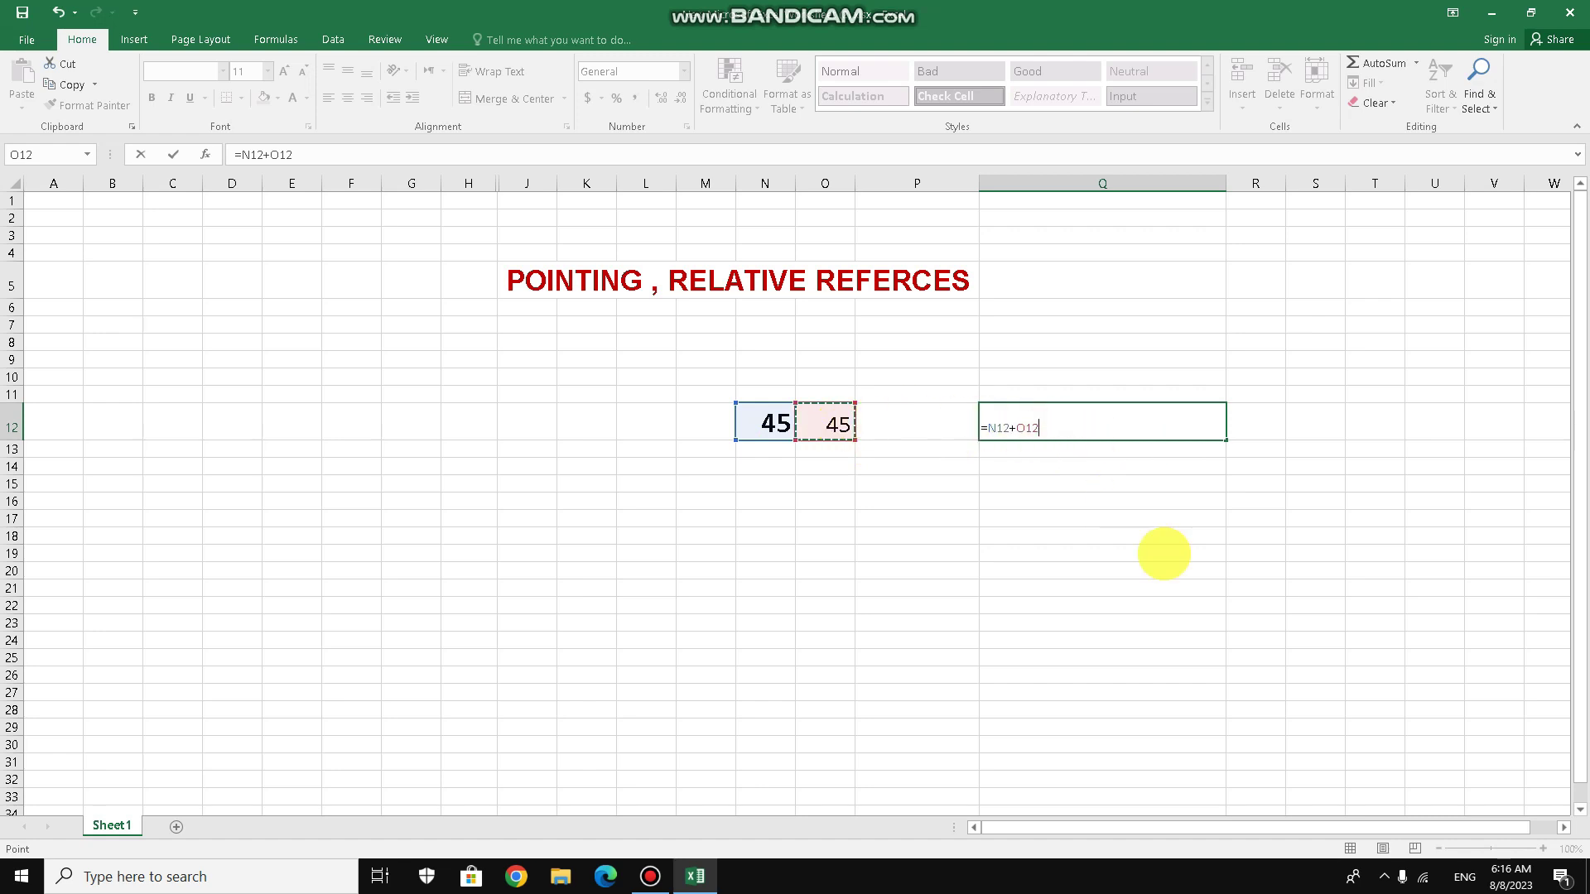
pyautogui.click(1094, 421)
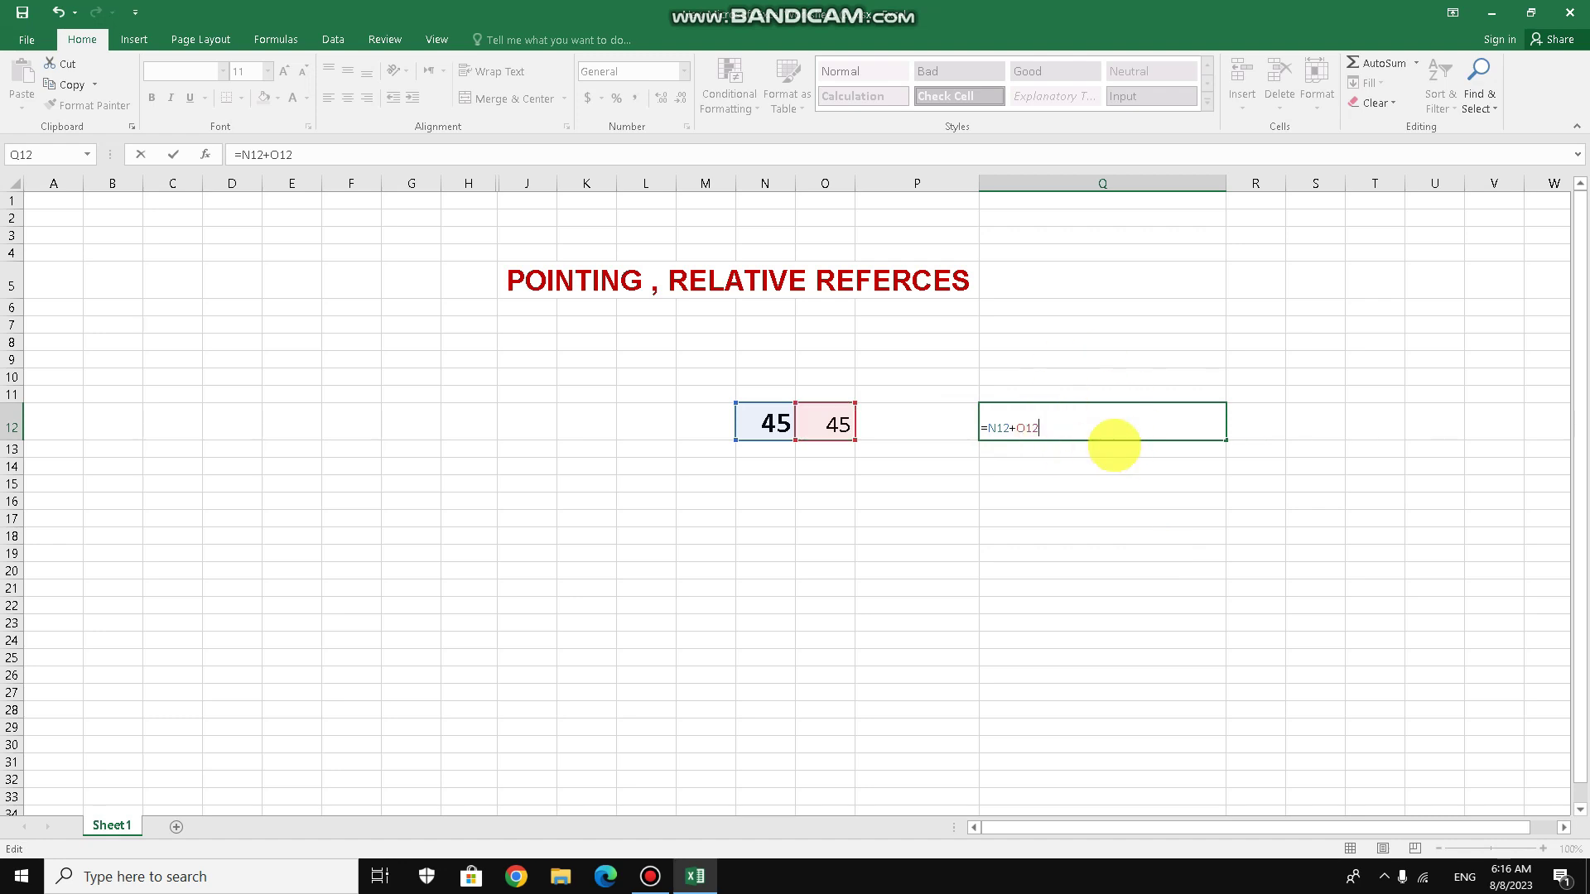
pyautogui.press('Return')
# Format the formula result in Q12 as centred, light blue text at font size 24.
pyautogui.click(1101, 424)
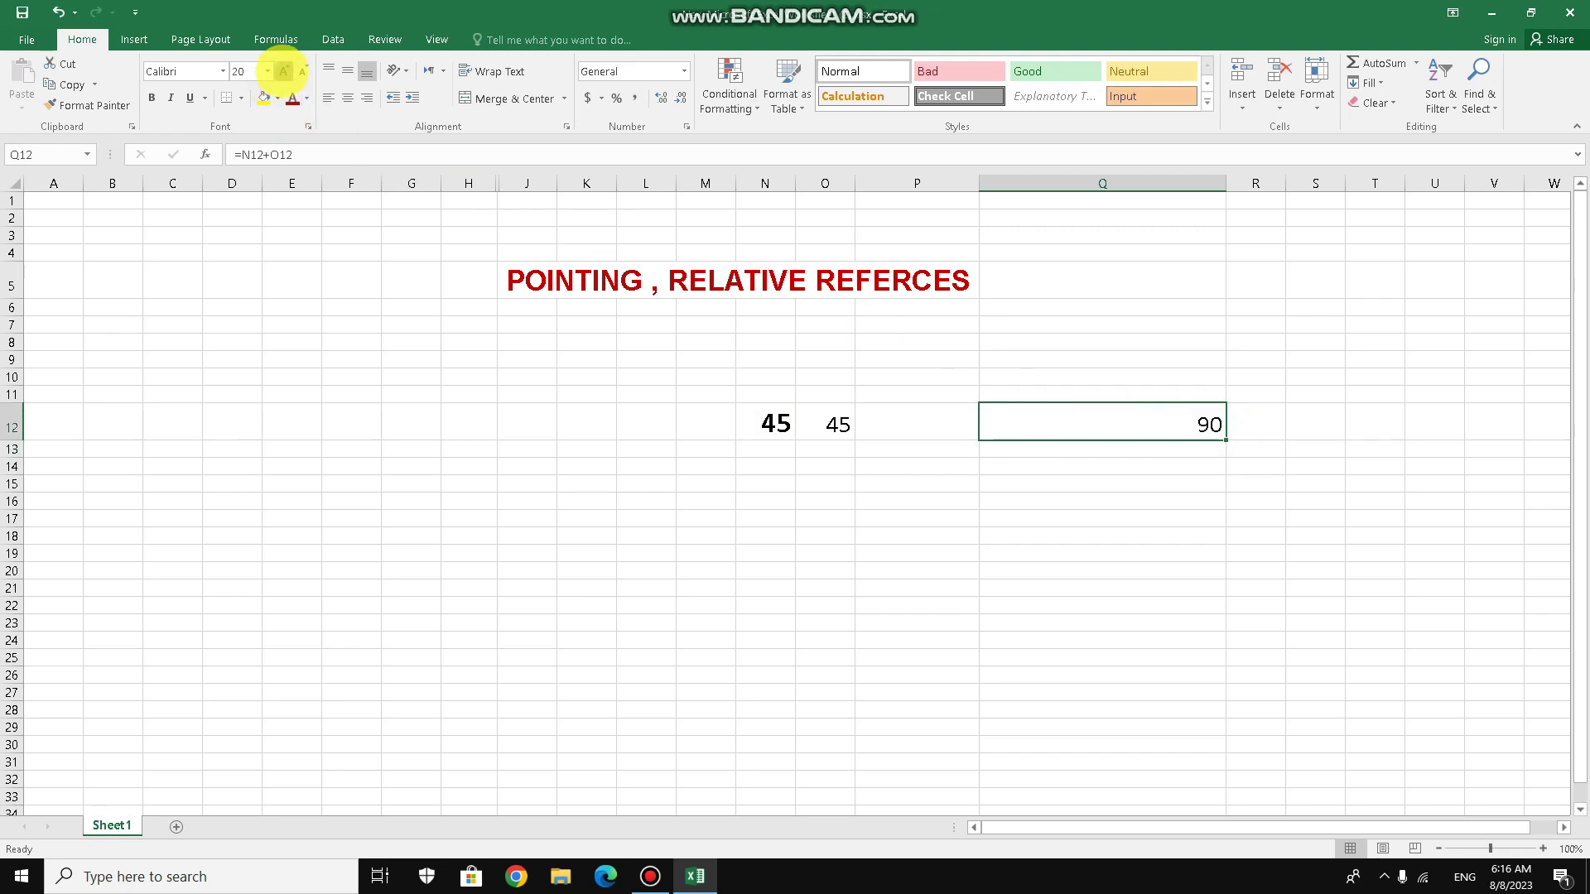
pyautogui.click(305, 98)
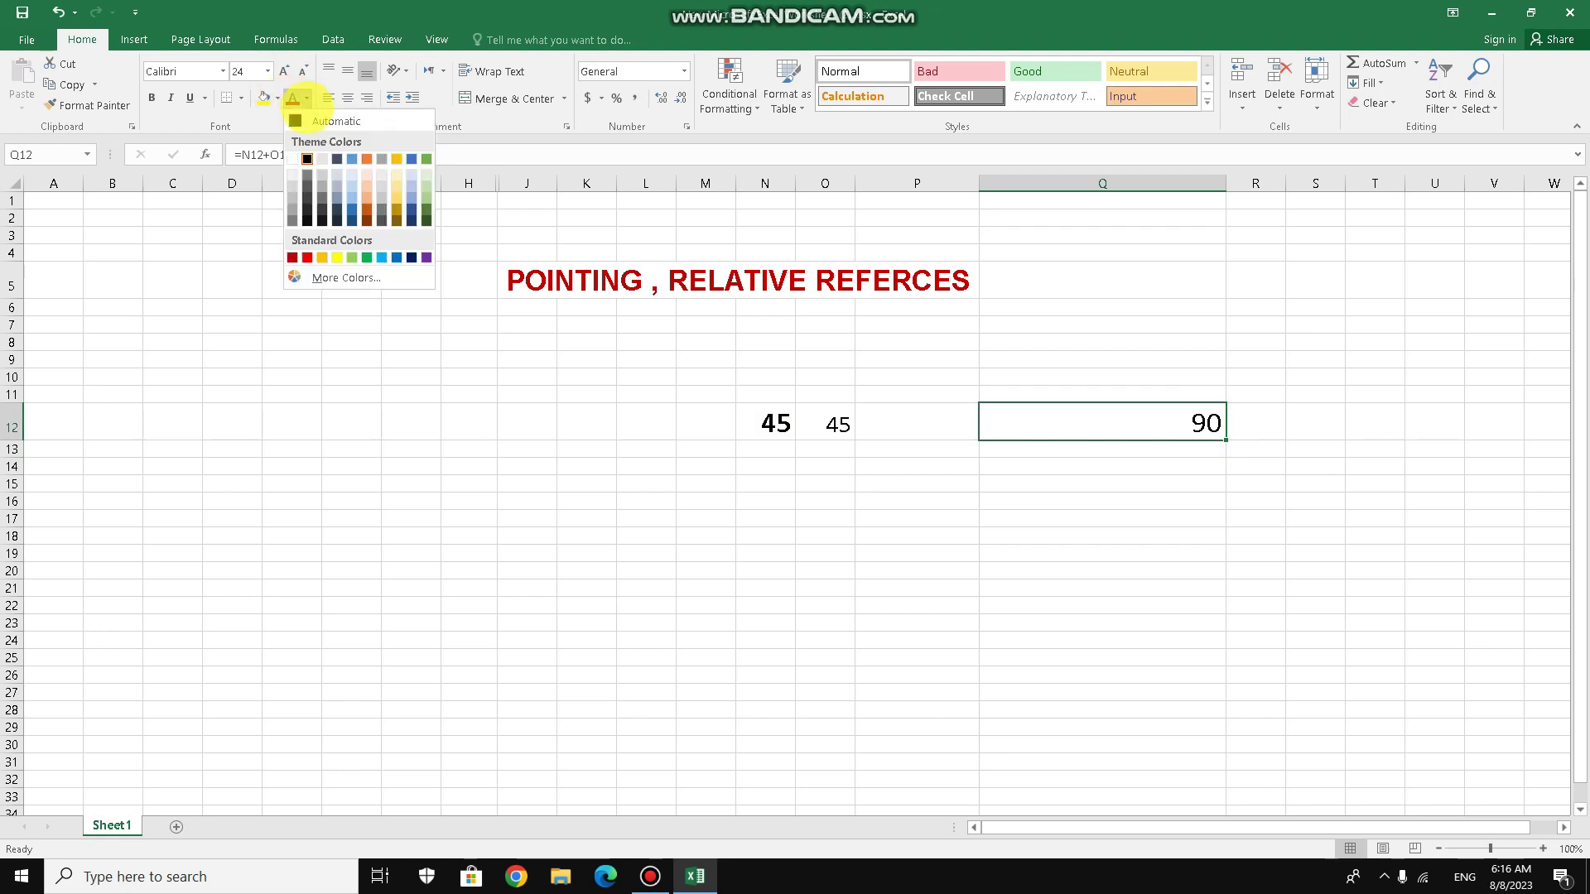
pyautogui.click(382, 258)
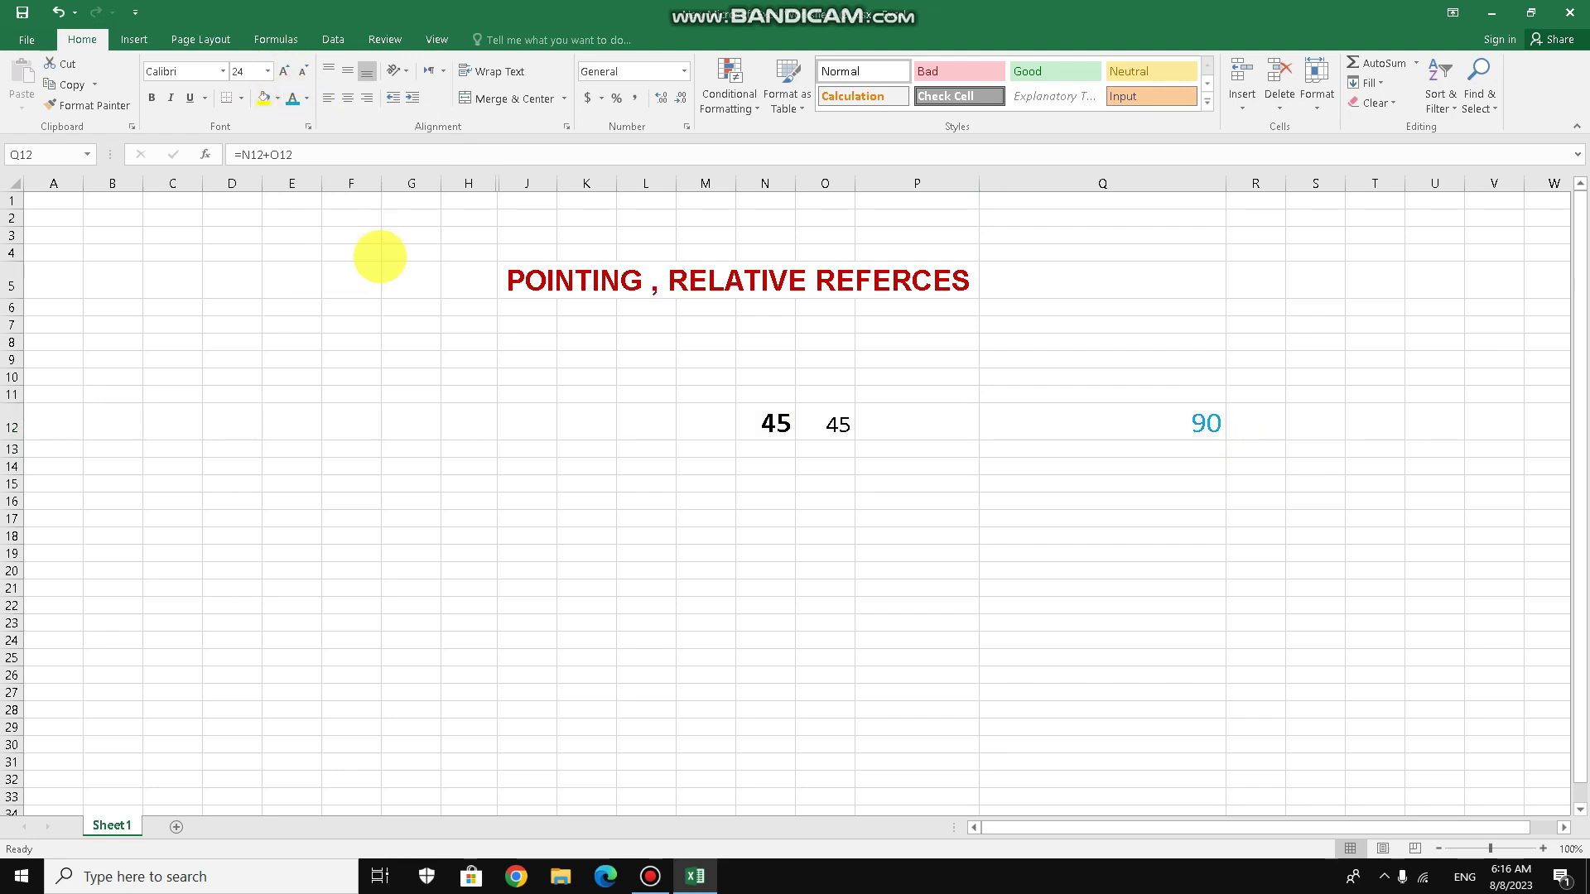
pyautogui.click(348, 99)
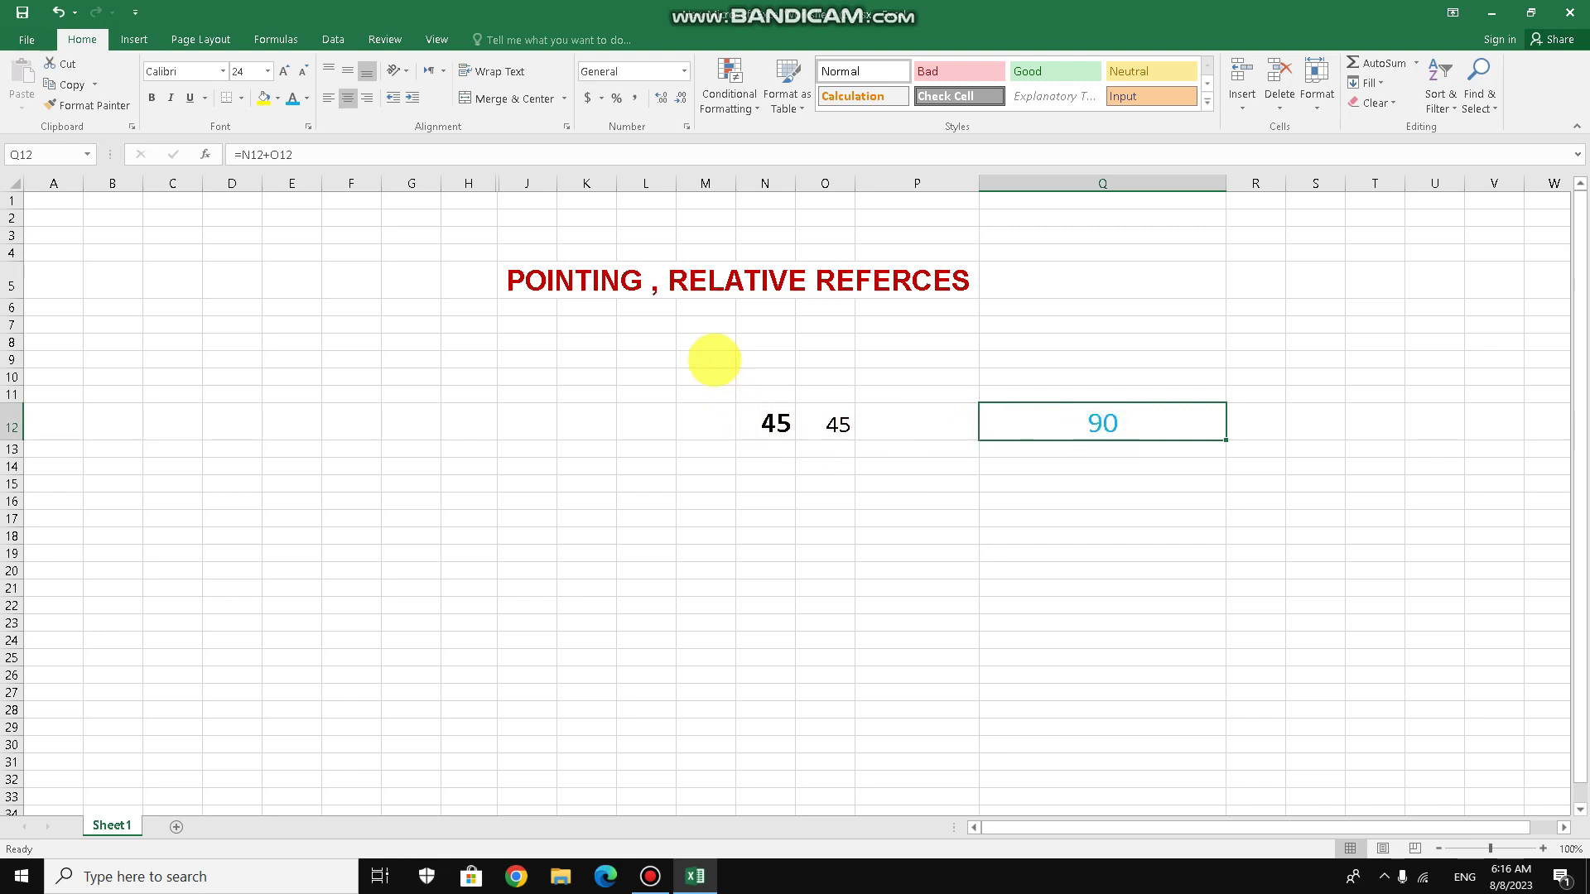
# Select various blank cells and ranges around the numbers and examine the cell address shown for each.
pyautogui.click(710, 338)
pyautogui.click(781, 341)
pyautogui.click(838, 342)
pyautogui.click(873, 340)
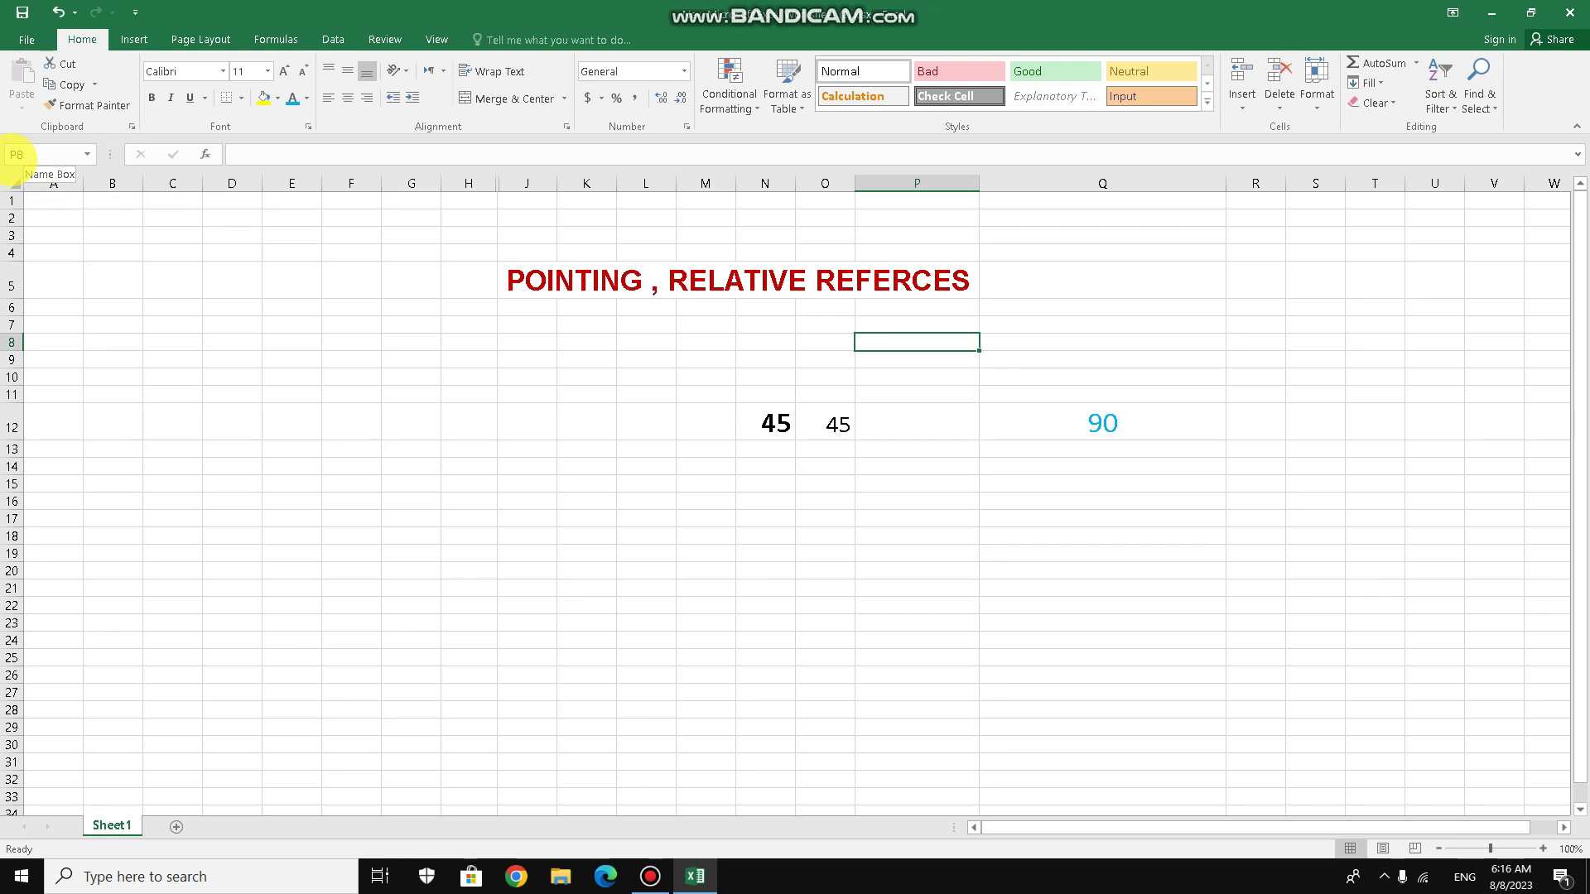
pyautogui.moveTo(705, 377); pyautogui.dragTo(1159, 497)
pyautogui.click(1001, 340)
pyautogui.click(1104, 307)
pyautogui.click(1127, 274)
pyautogui.click(881, 326)
pyautogui.click(810, 337)
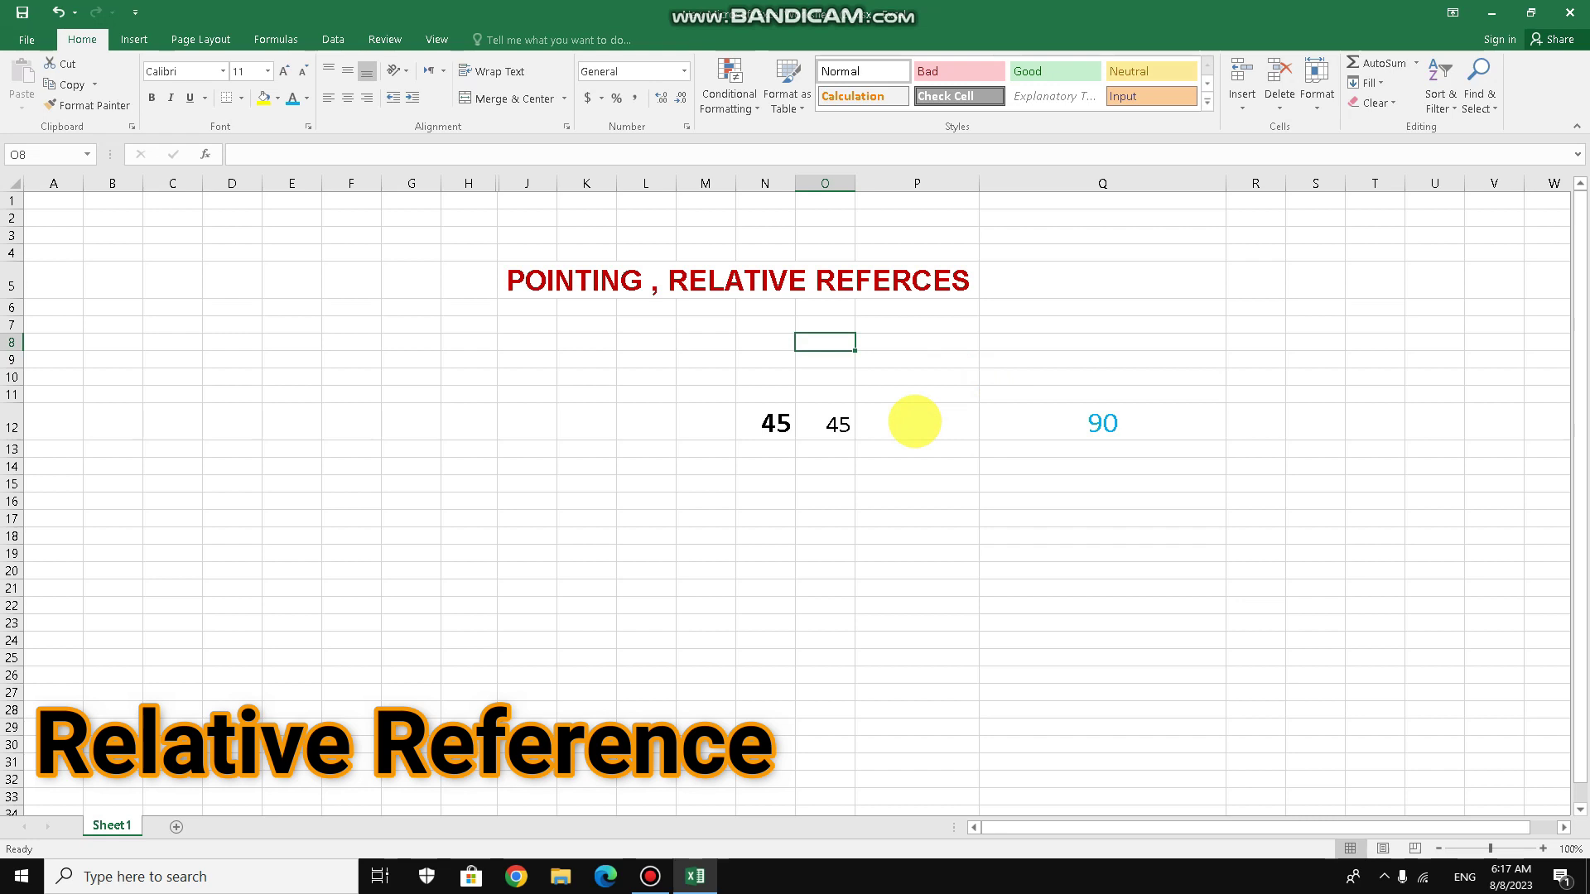
# Enter 60 in P12 and format it as centred text at font size 22.
pyautogui.click(914, 421)
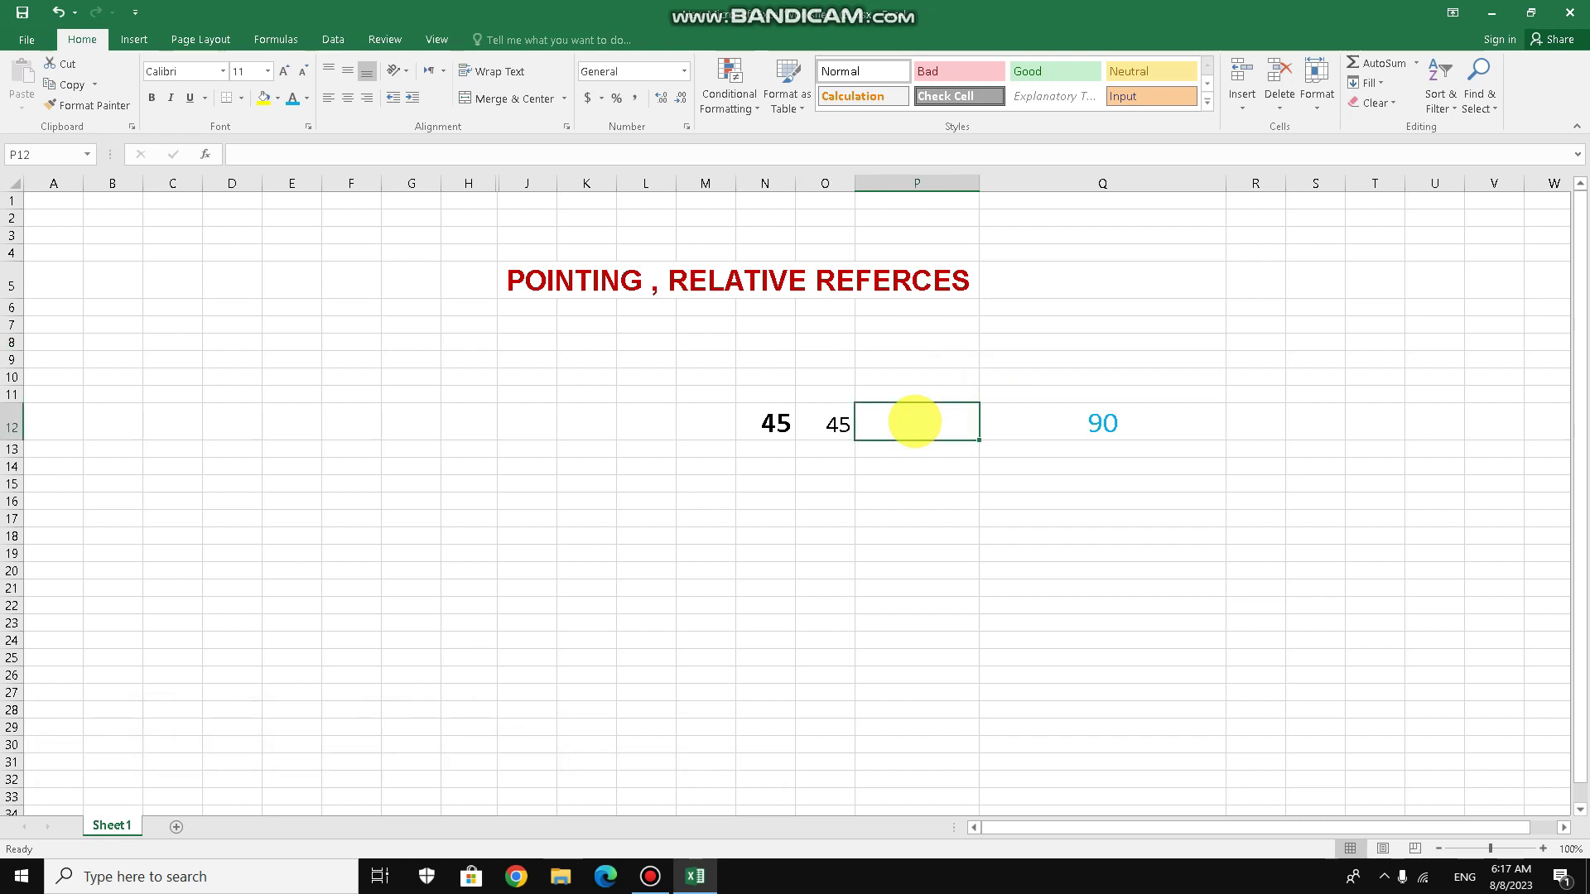
pyautogui.write('60')
pyautogui.press('Return')
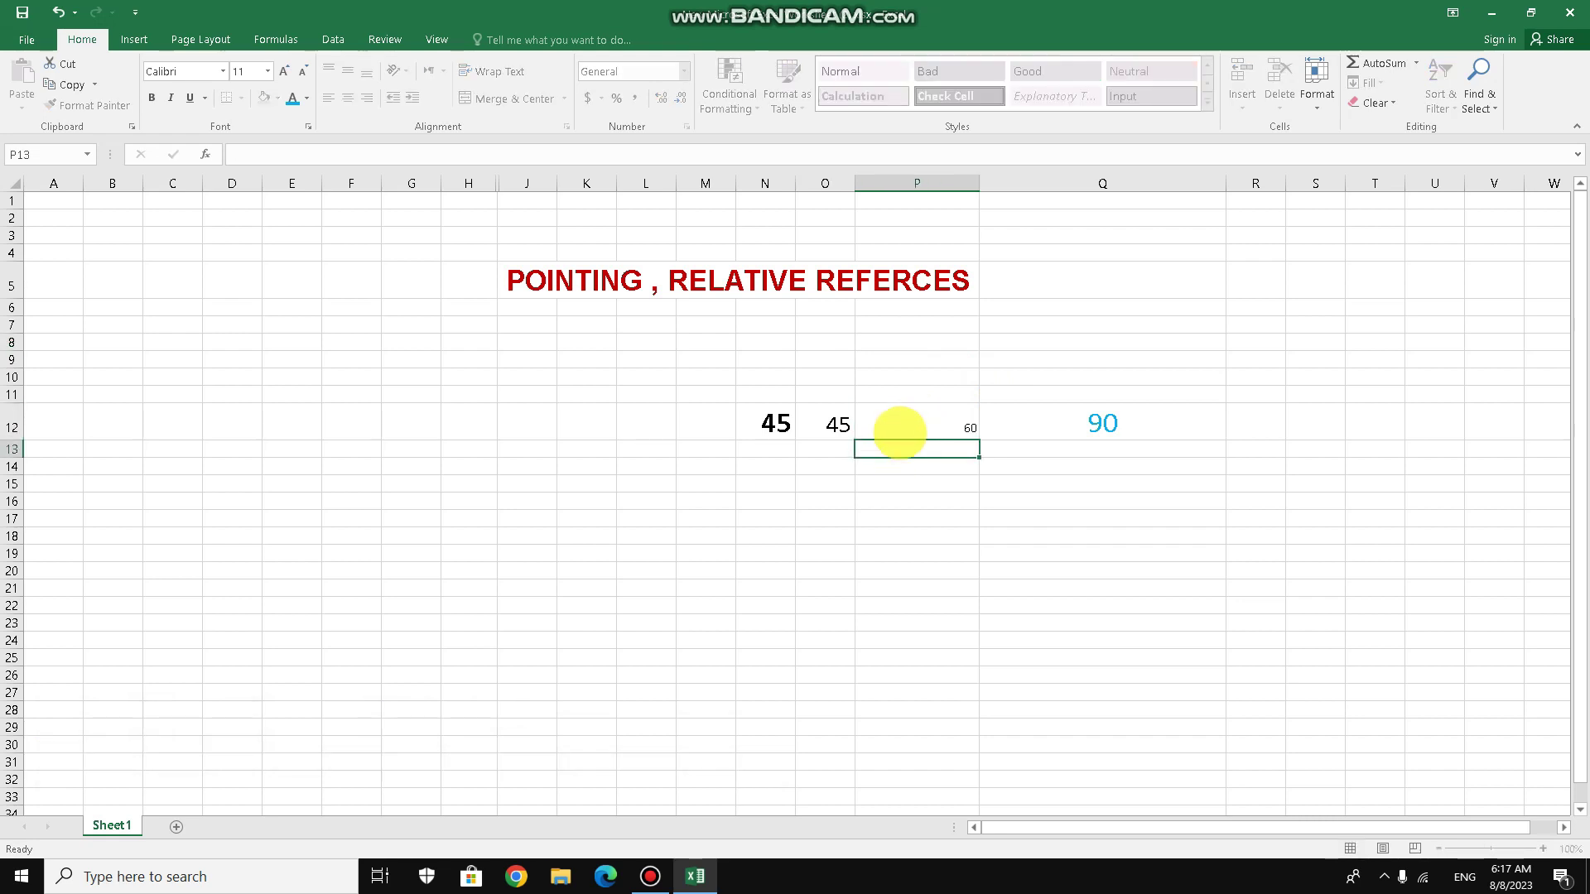
pyautogui.click(898, 427)
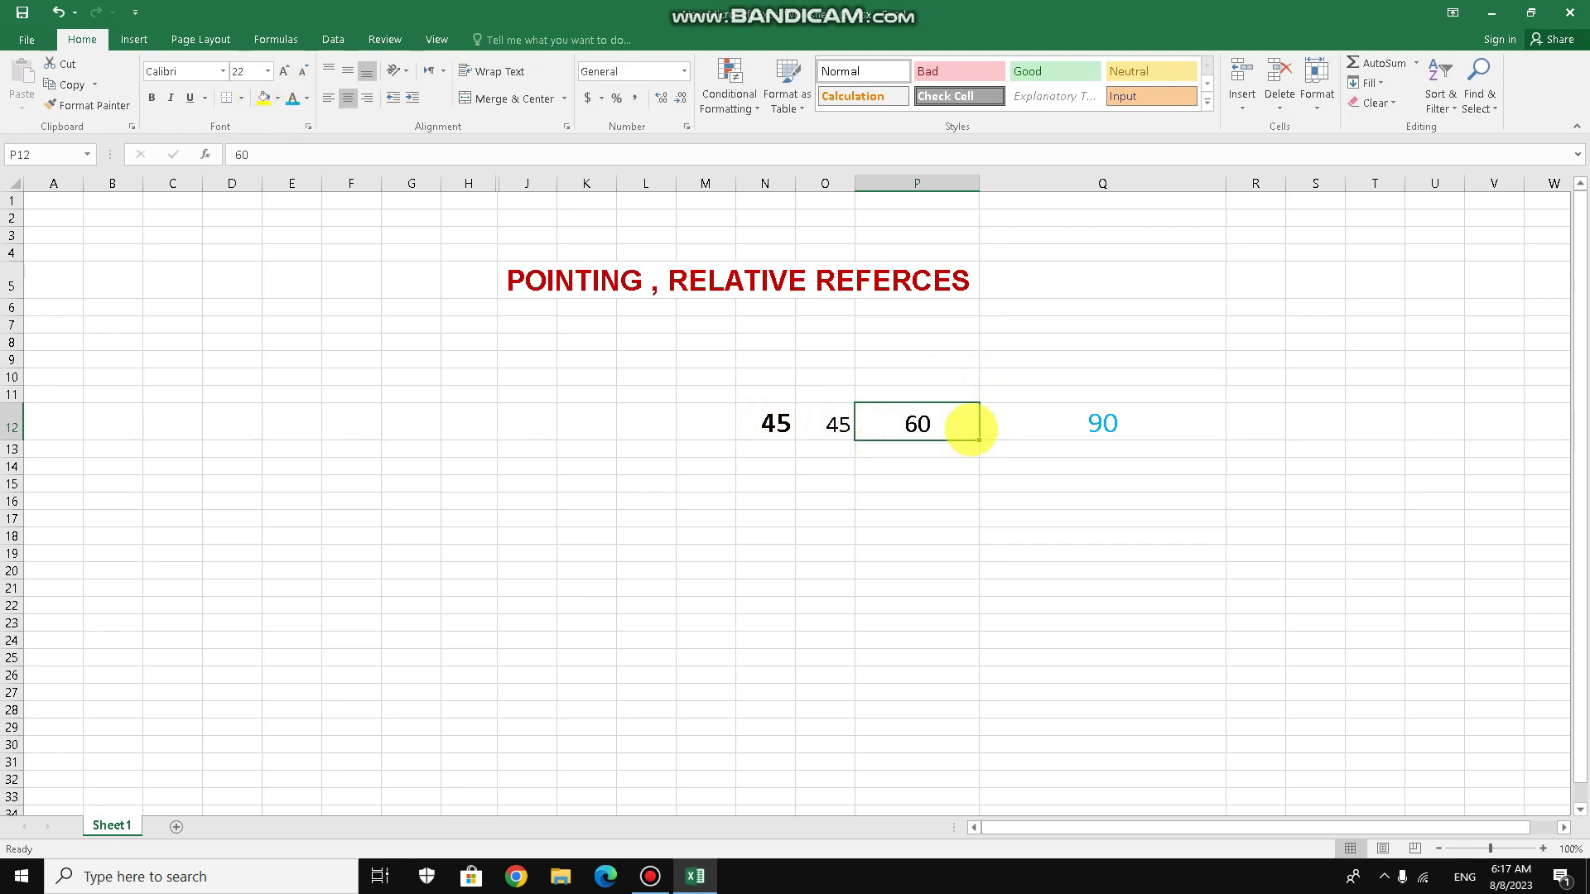
# Extend the formula in Q12 to =N12+O12+P12 by pointing at the cell containing 60.
pyautogui.click(1062, 429)
pyautogui.doubleClick(1077, 423)
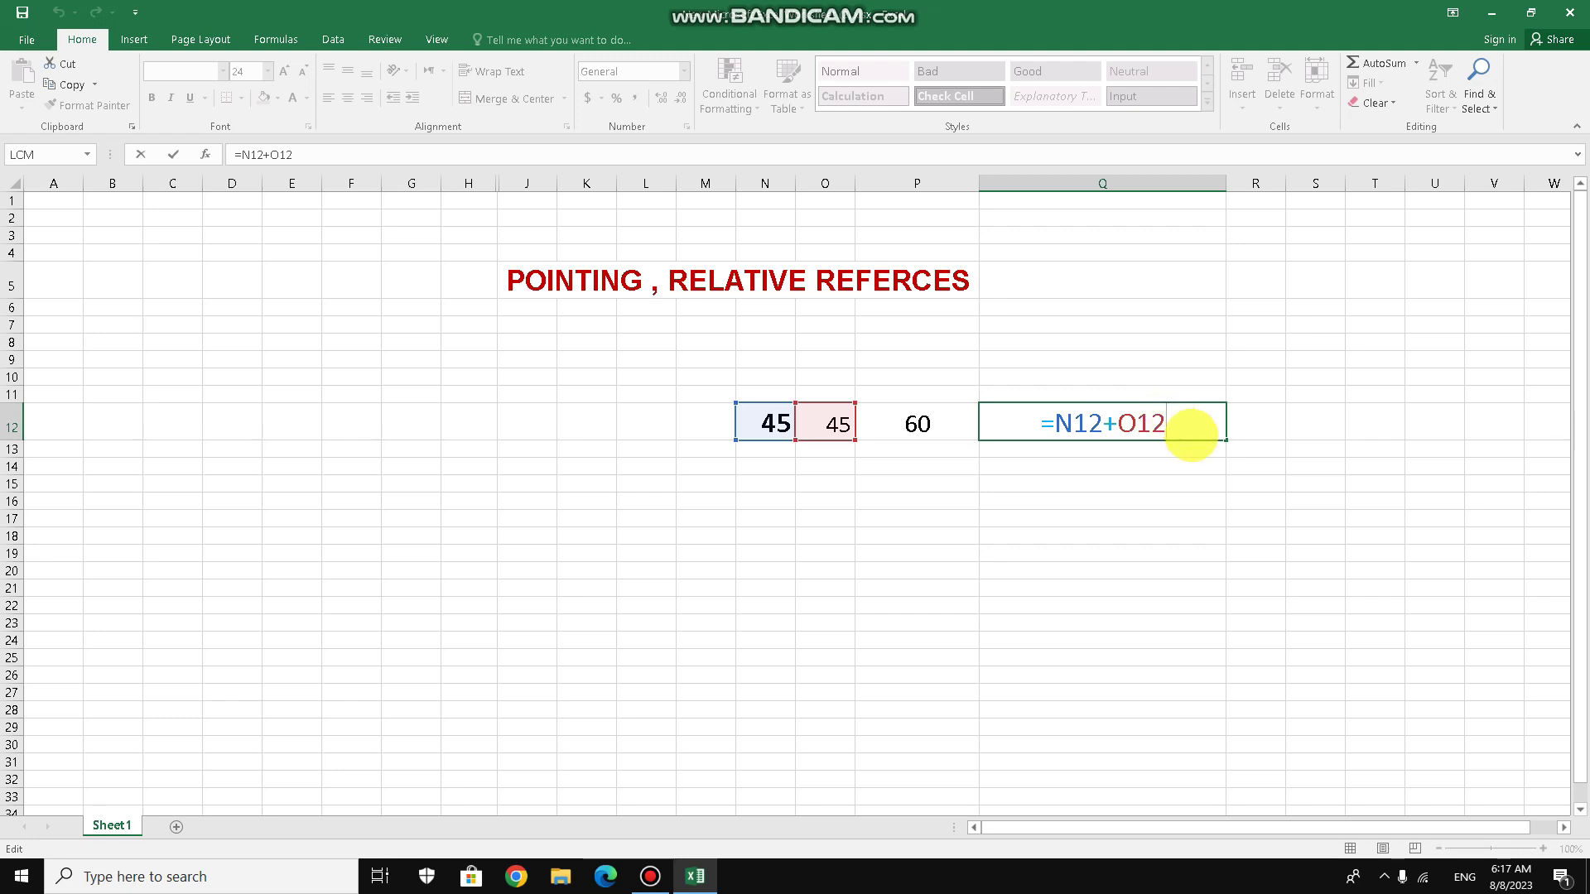
pyautogui.write('+')
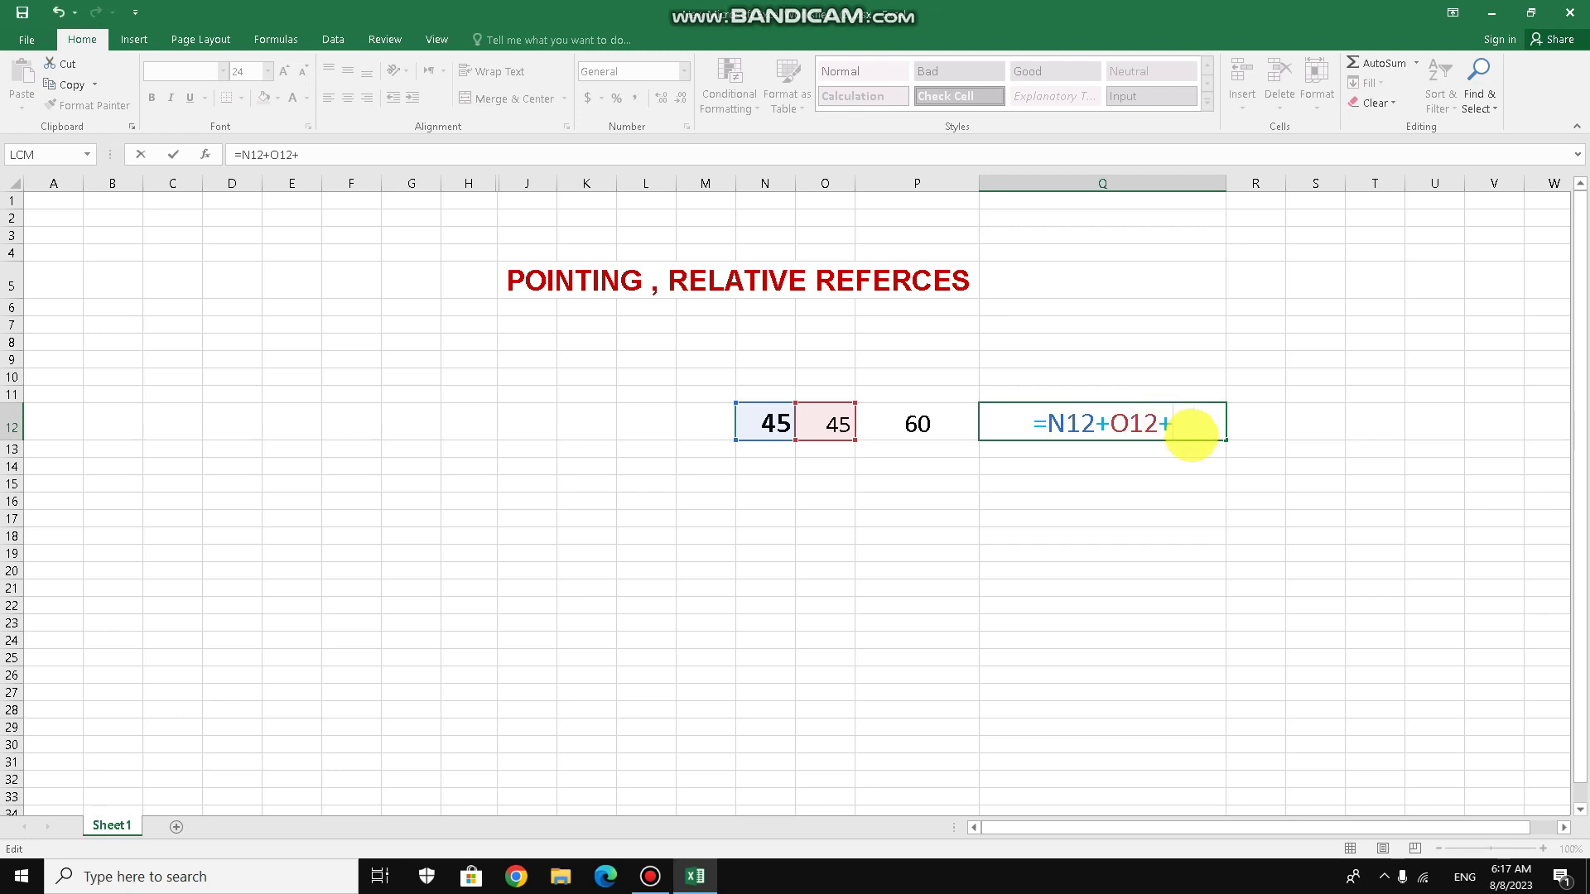
pyautogui.click(918, 424)
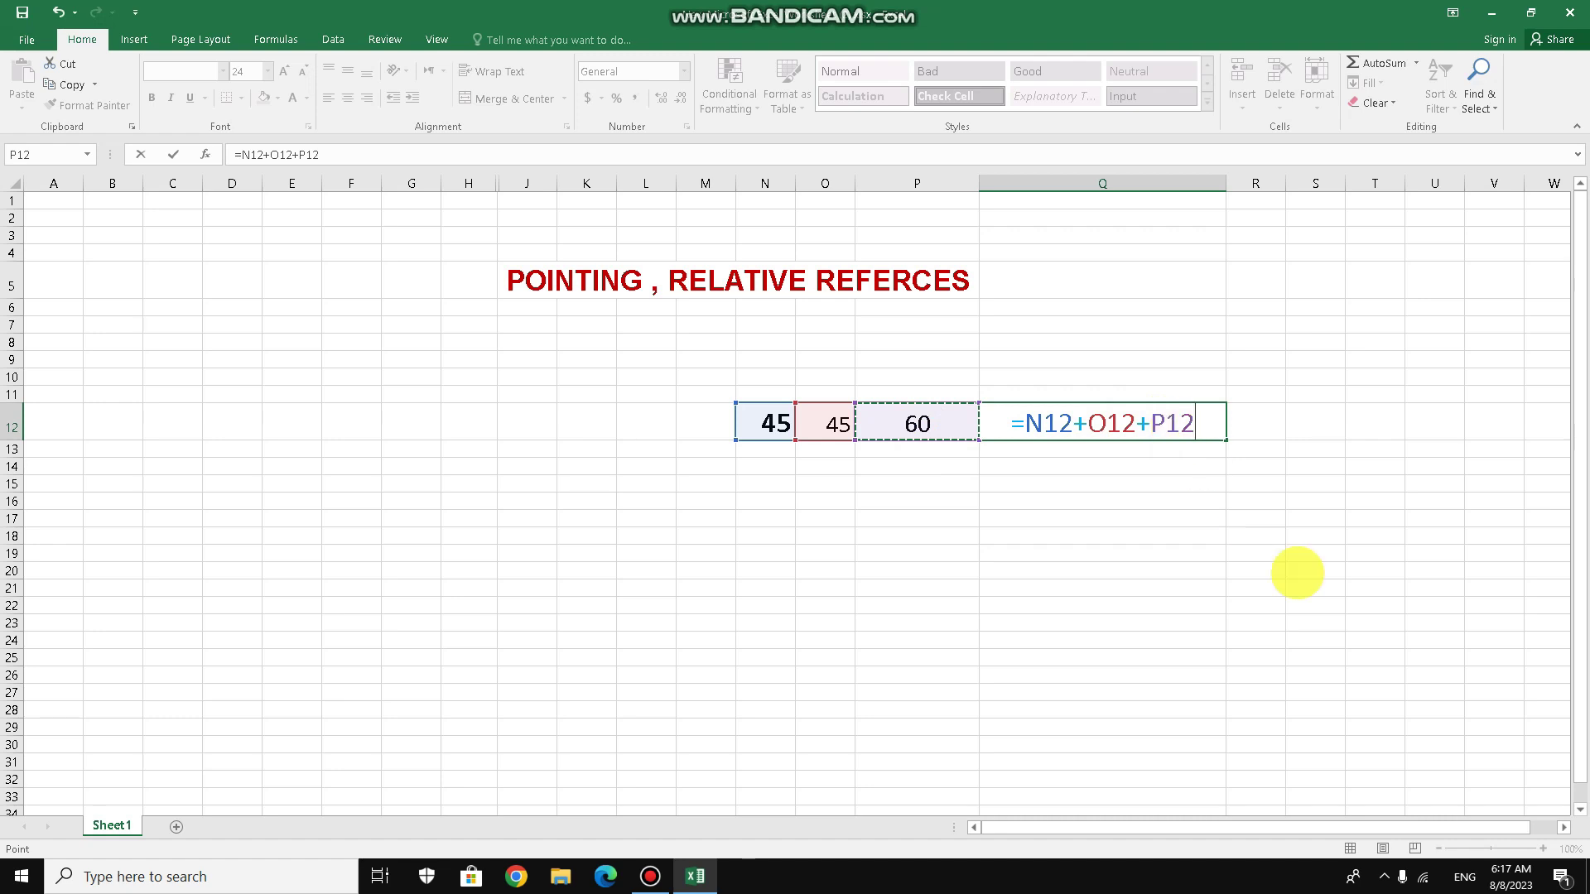
pyautogui.press('Return')
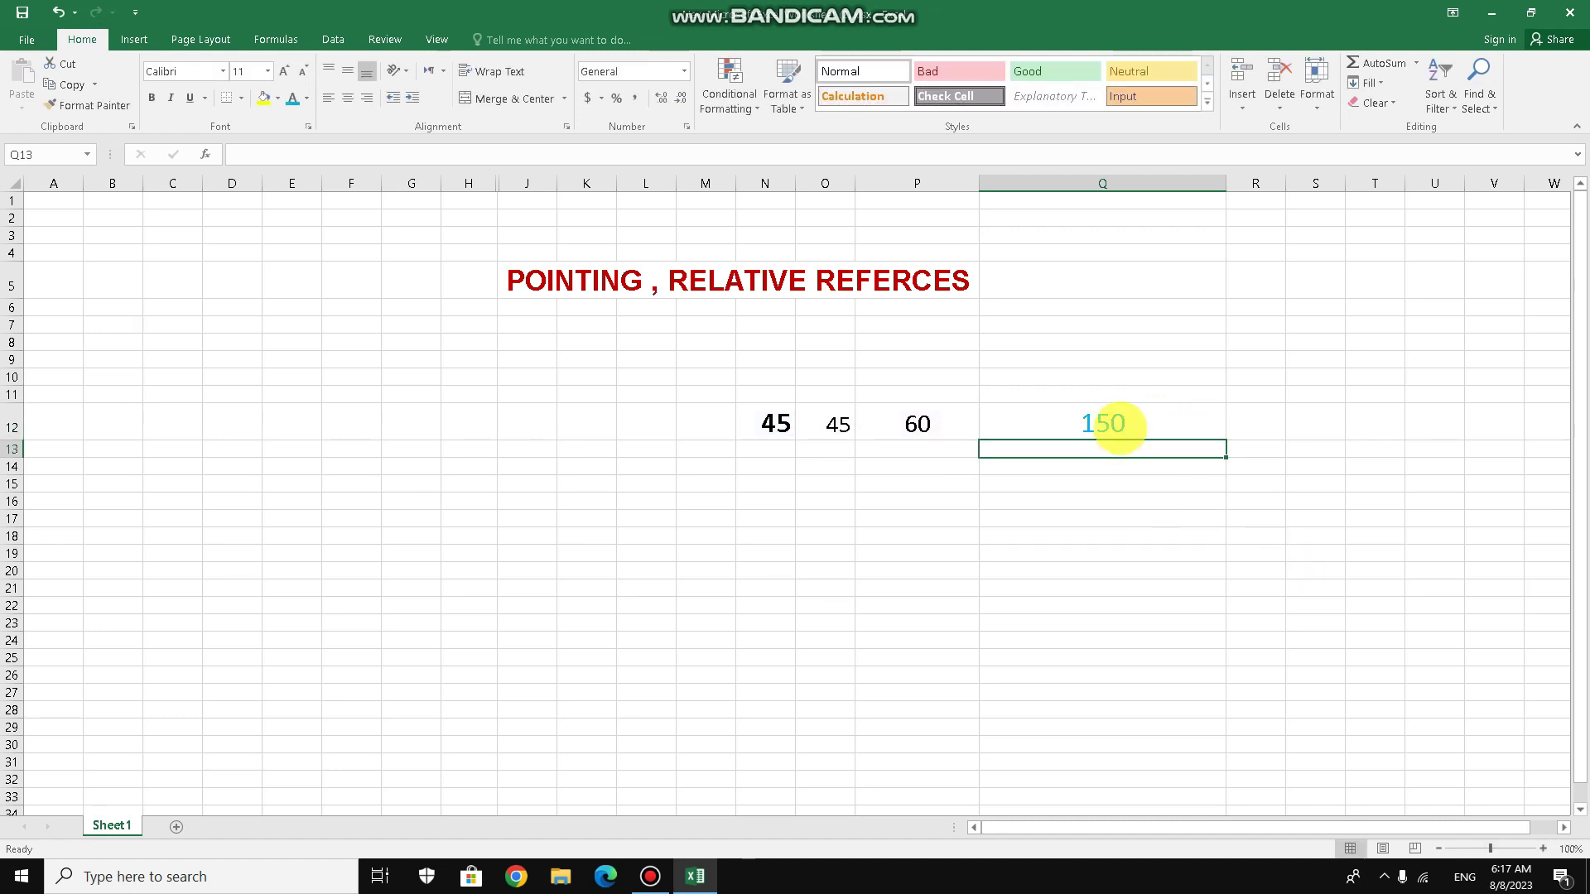
pyautogui.click(1118, 427)
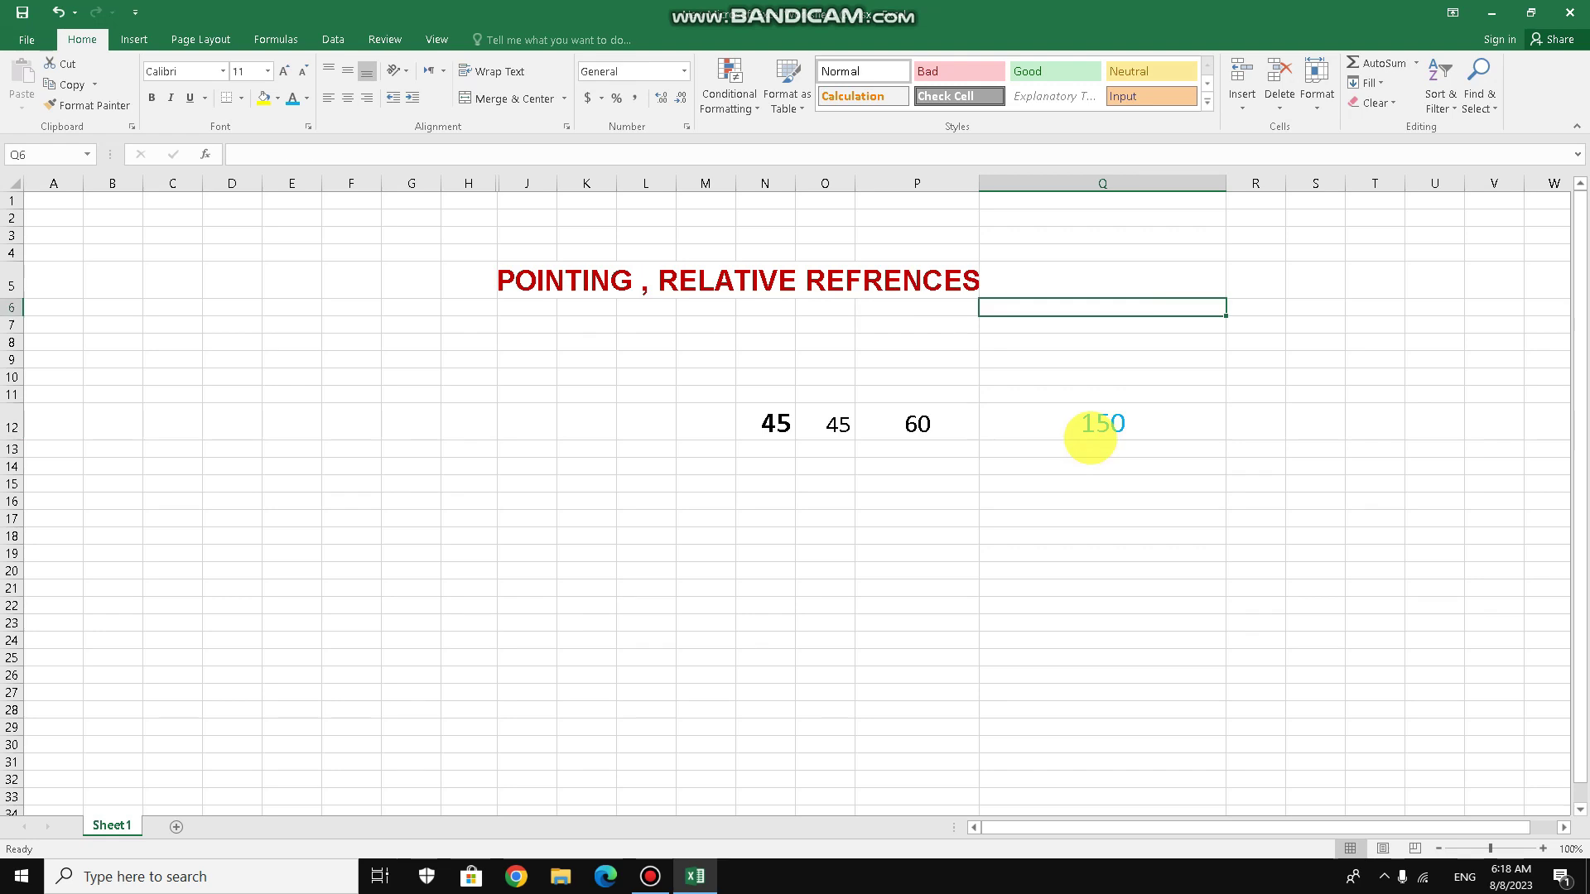
# Fill the sum formula from Q12 down through Q20.
pyautogui.click(1102, 423)
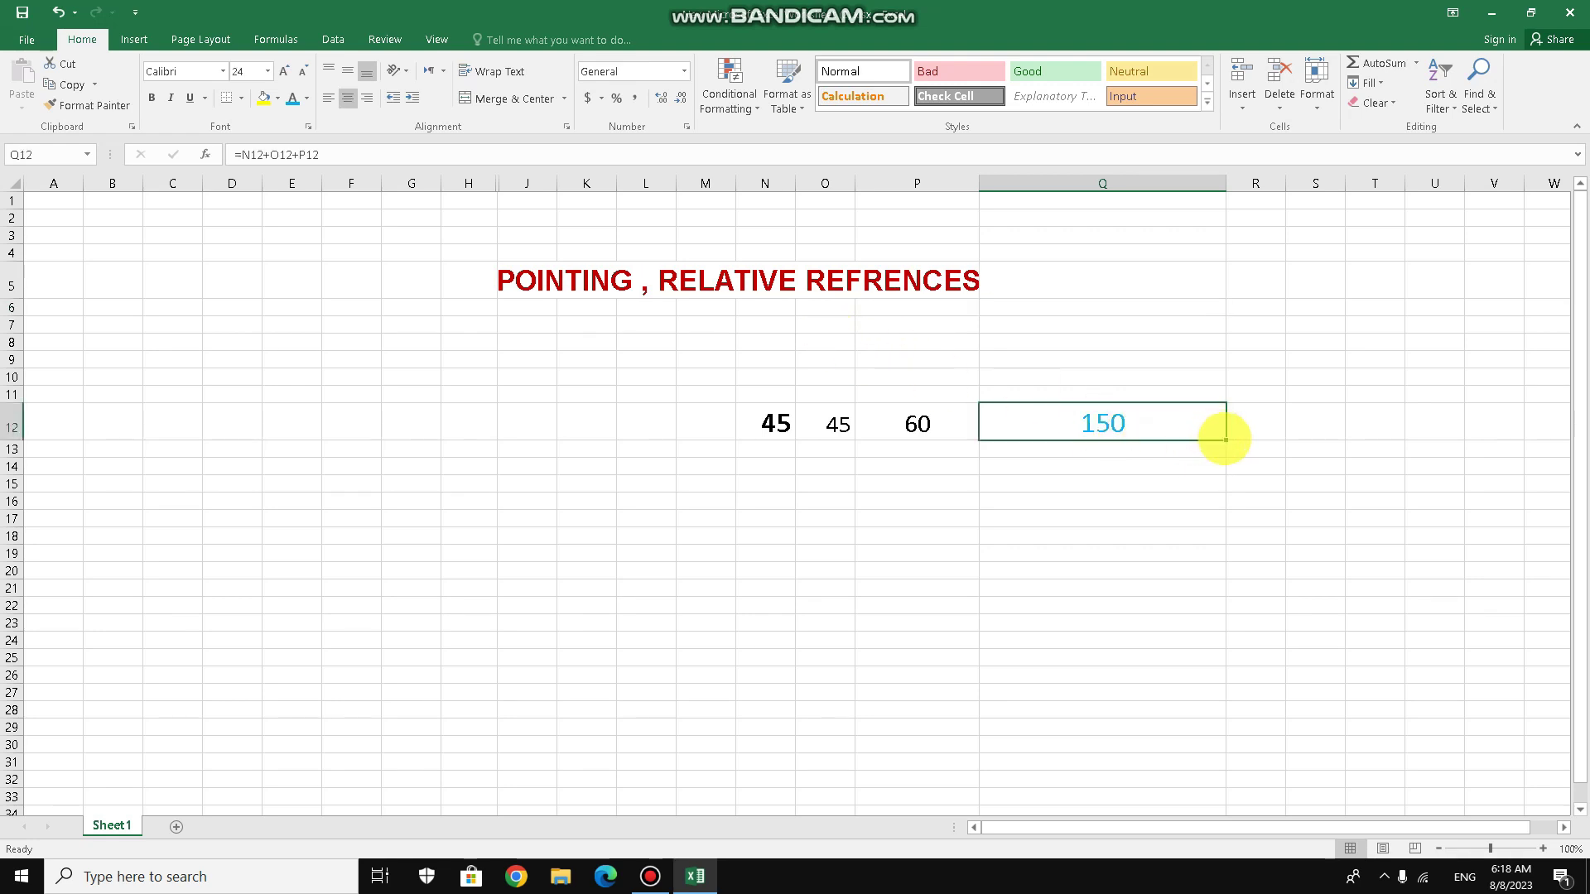
pyautogui.moveTo(1225, 439); pyautogui.dragTo(1224, 446)
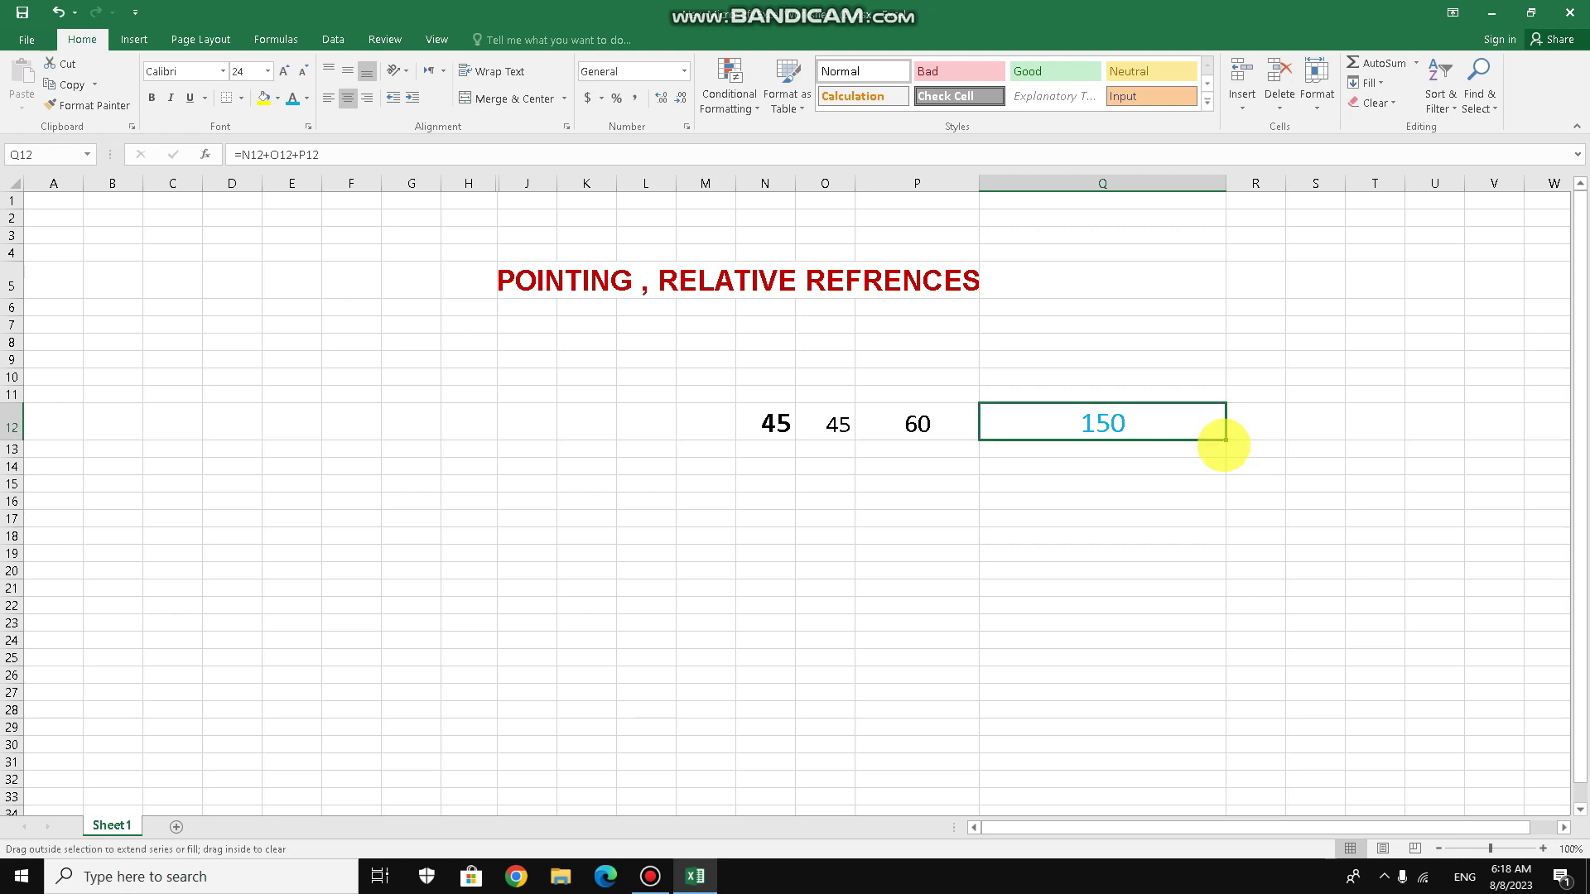
pyautogui.moveTo(1224, 448); pyautogui.dragTo(1225, 573)
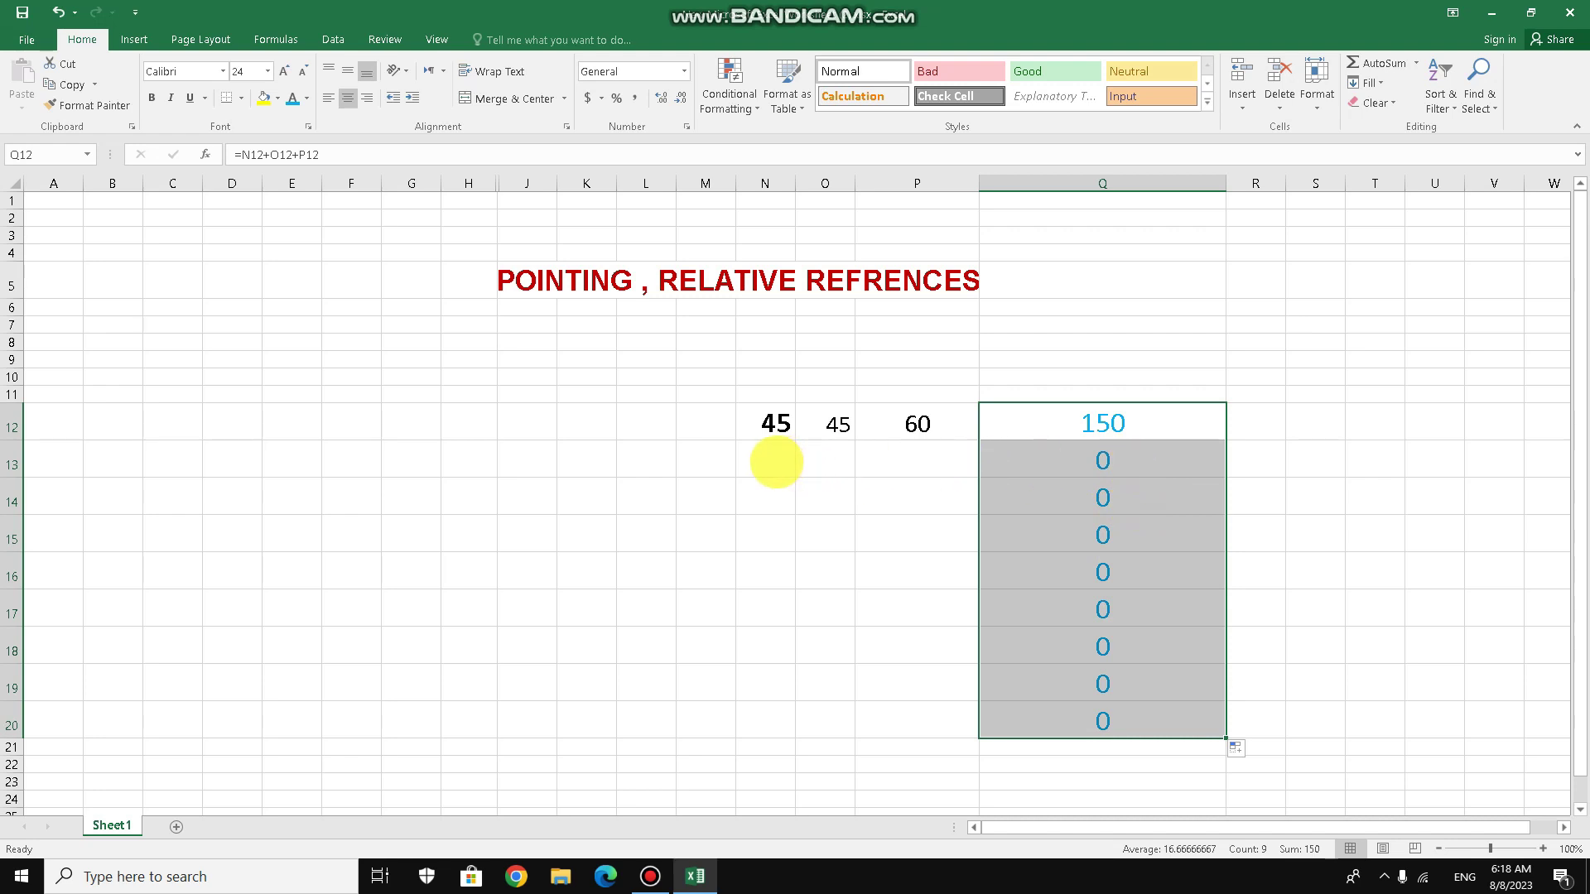
# Enter 1, 2 and 3 in cells N13, O13 and P13.
pyautogui.click(775, 462)
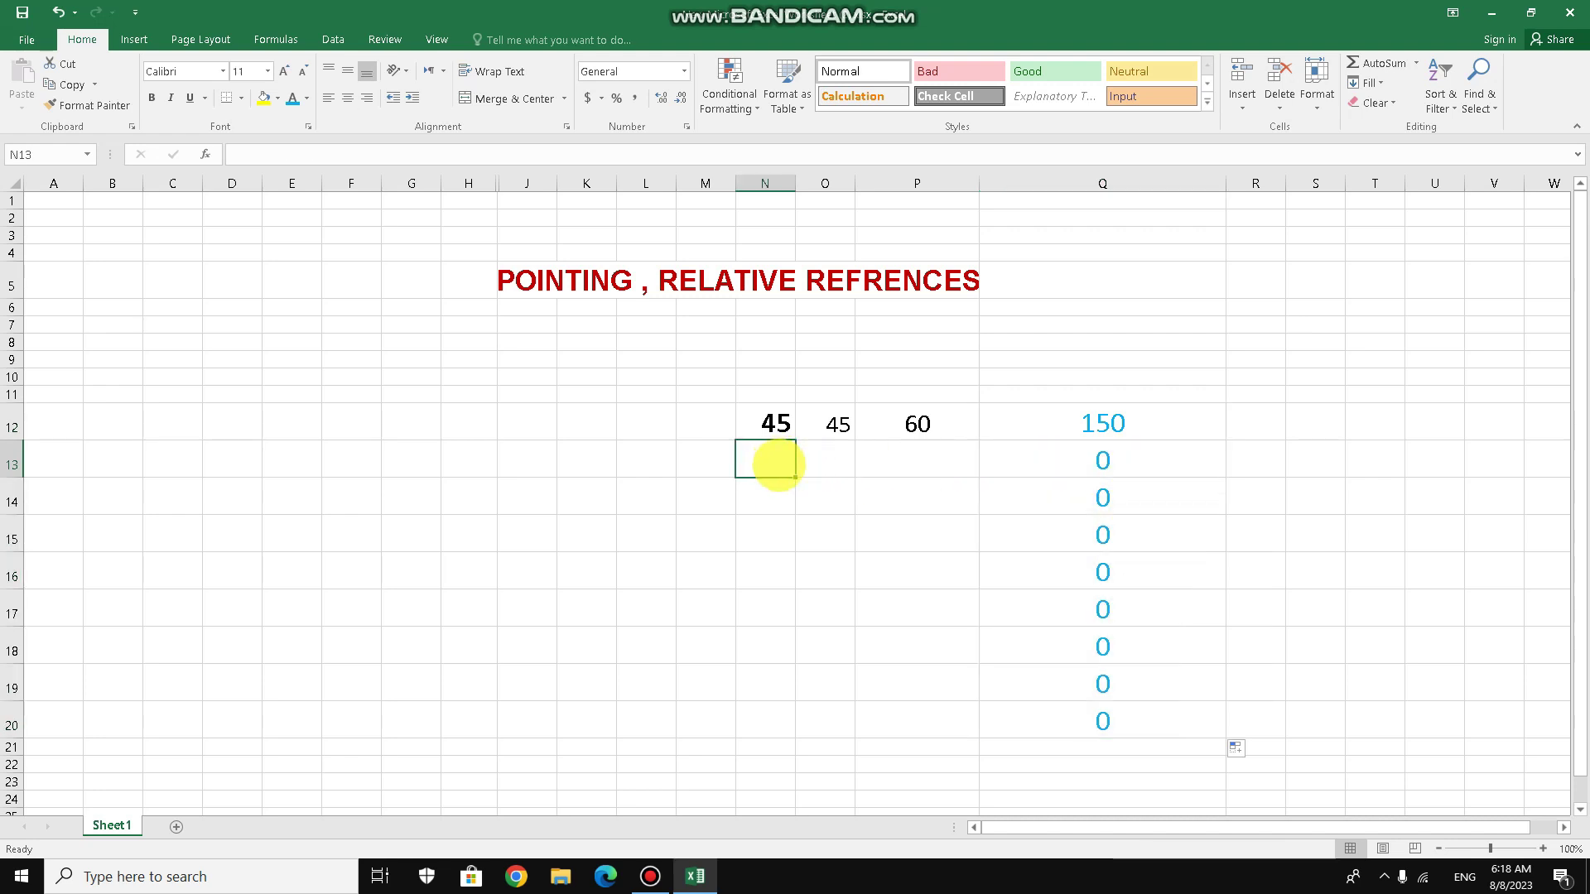
pyautogui.write('1')
pyautogui.click(823, 456)
pyautogui.write('2')
pyautogui.click(898, 462)
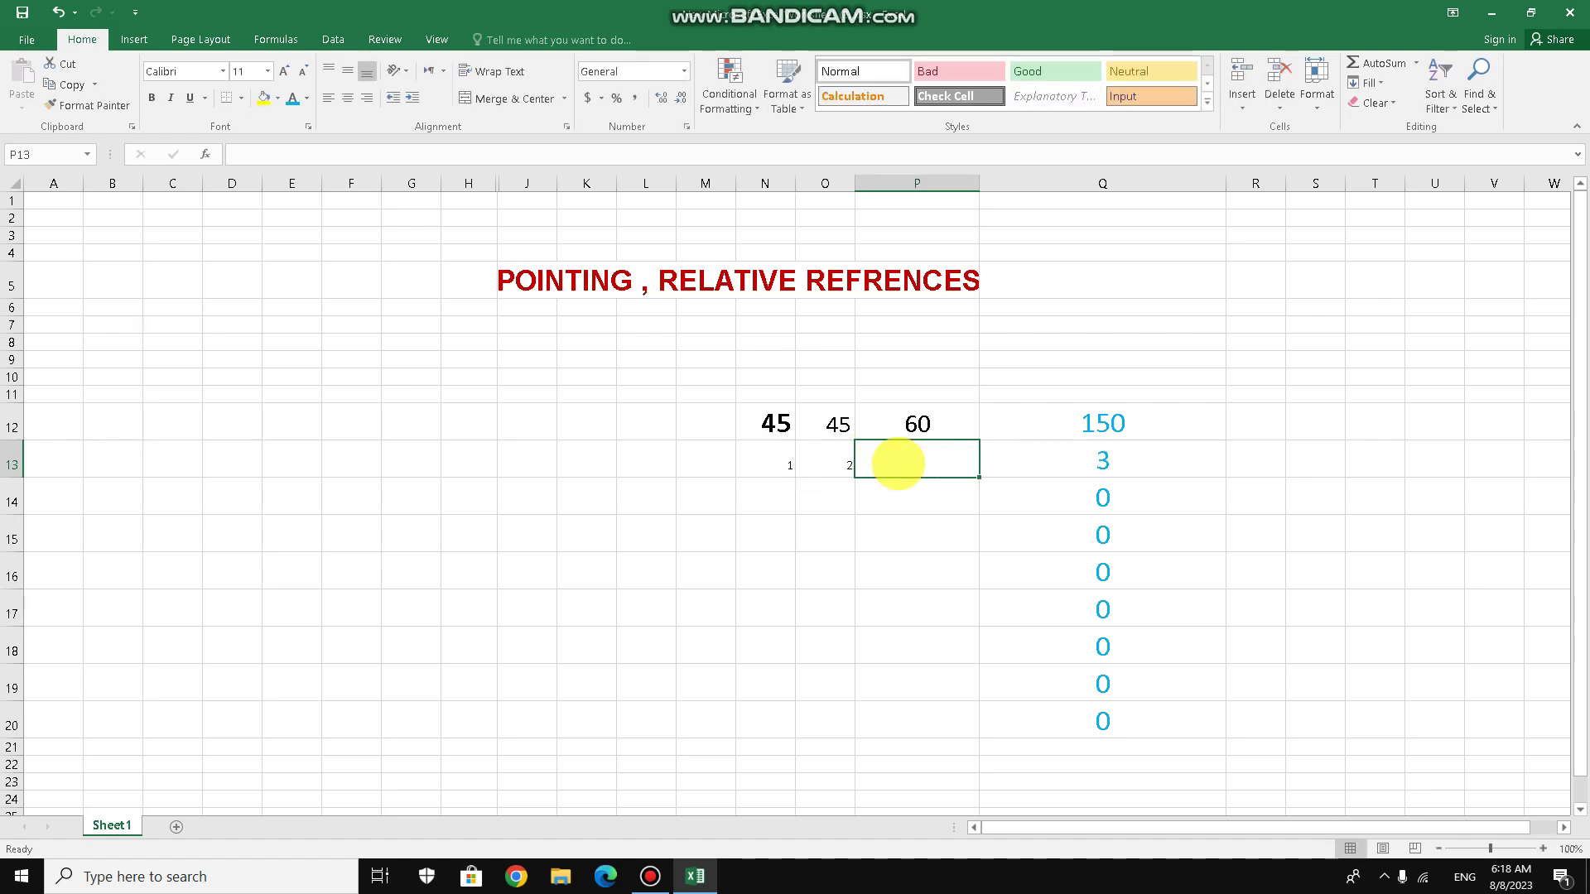
pyautogui.write('3')
pyautogui.click(936, 501)
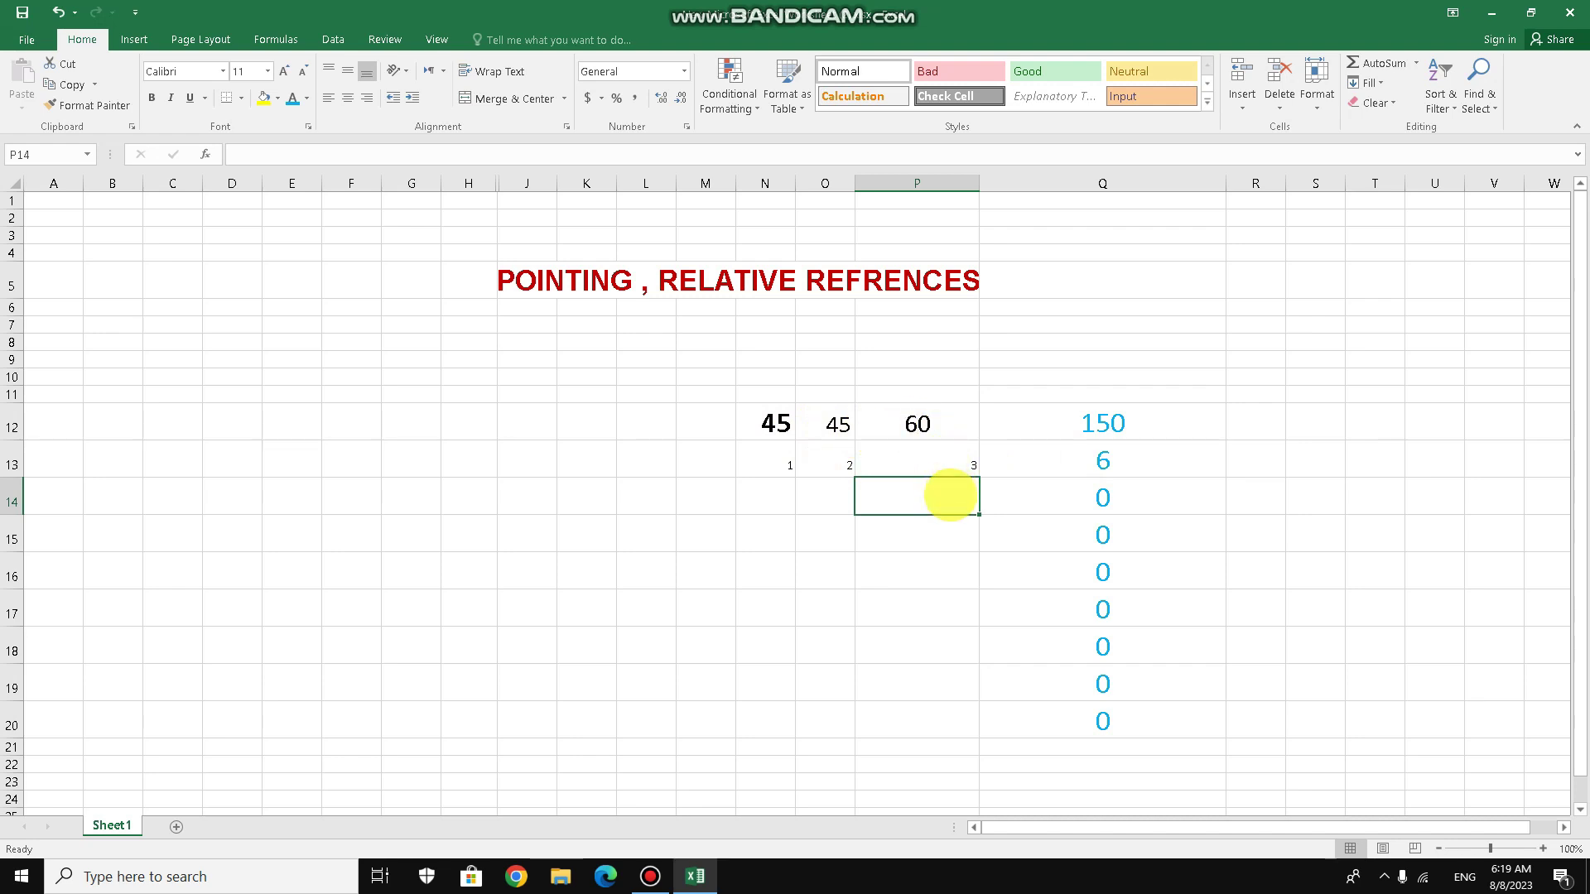
# Enter 2, 4 and 4 in cells N14, O14 and P14.
pyautogui.doubleClick(779, 503)
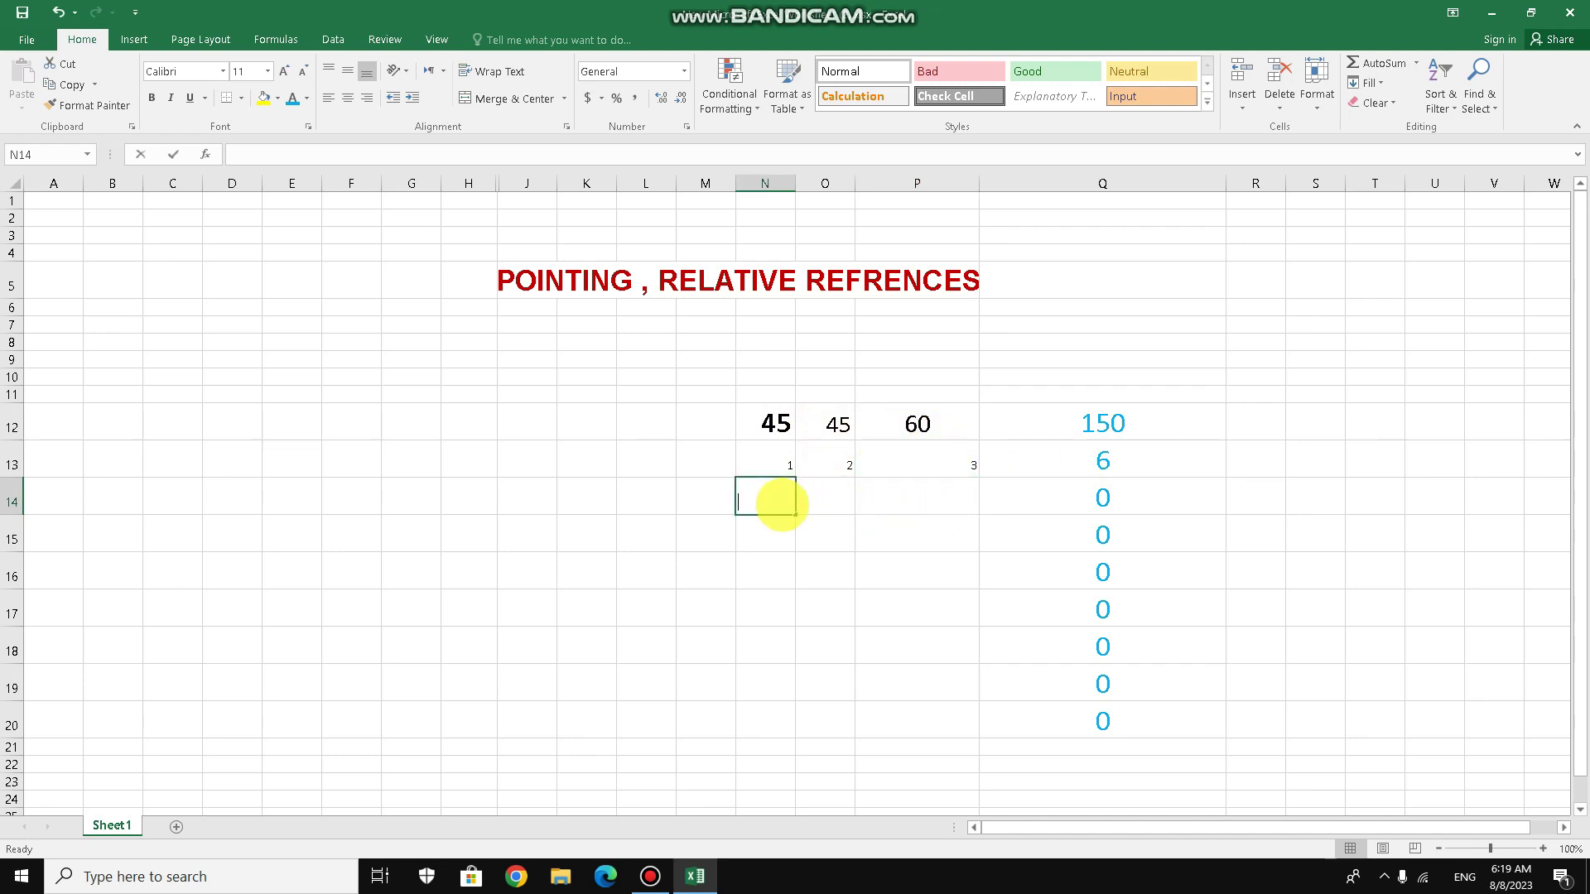
pyautogui.write('2')
pyautogui.doubleClick(828, 504)
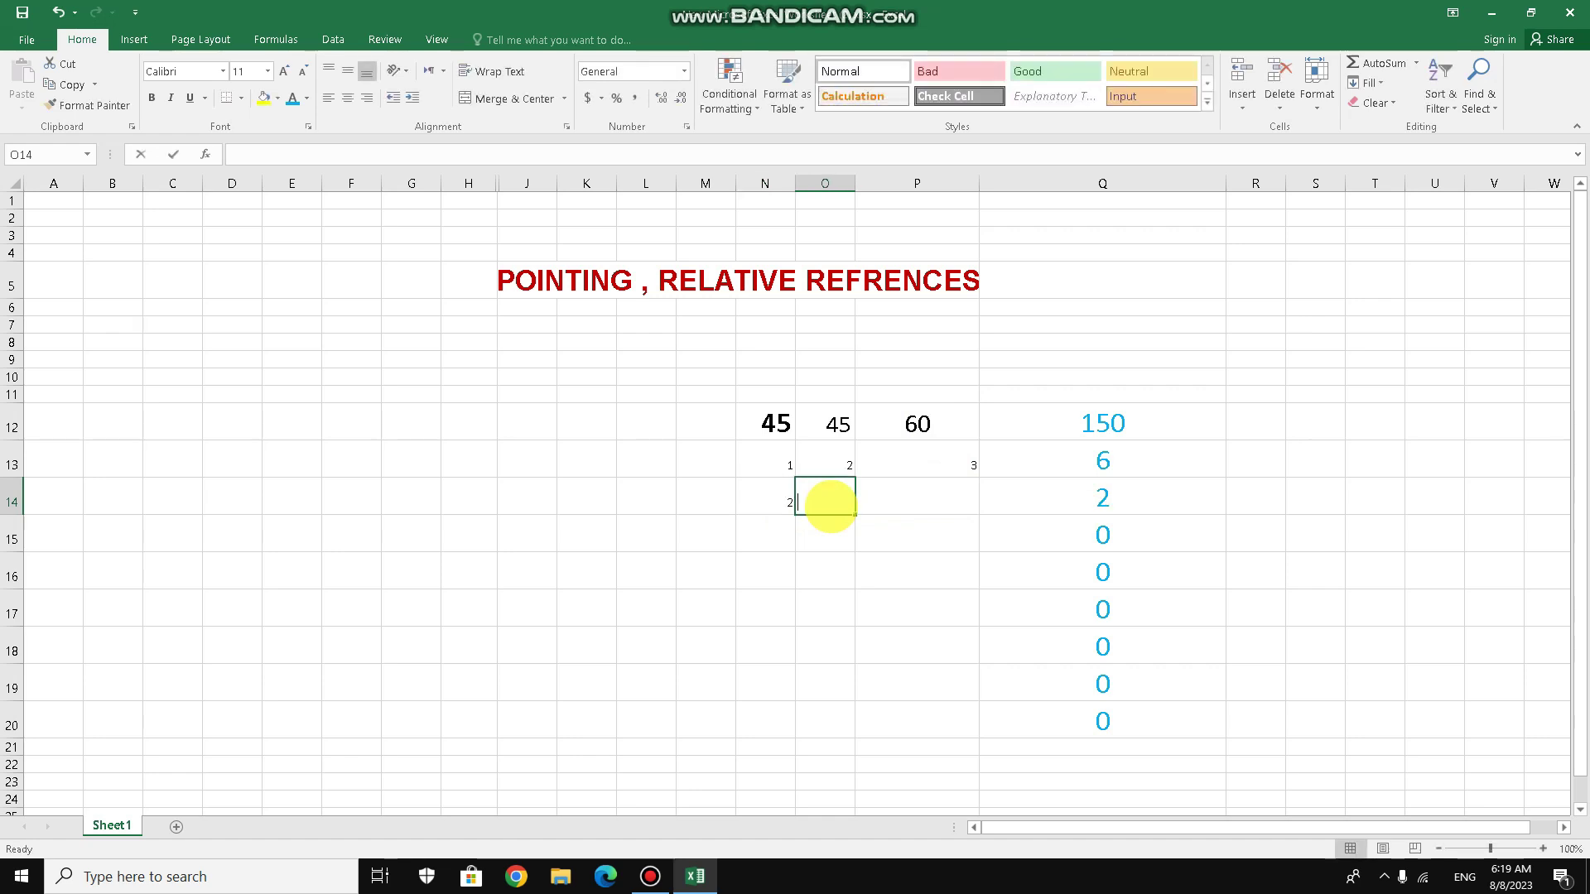
pyautogui.write('4')
pyautogui.click(917, 499)
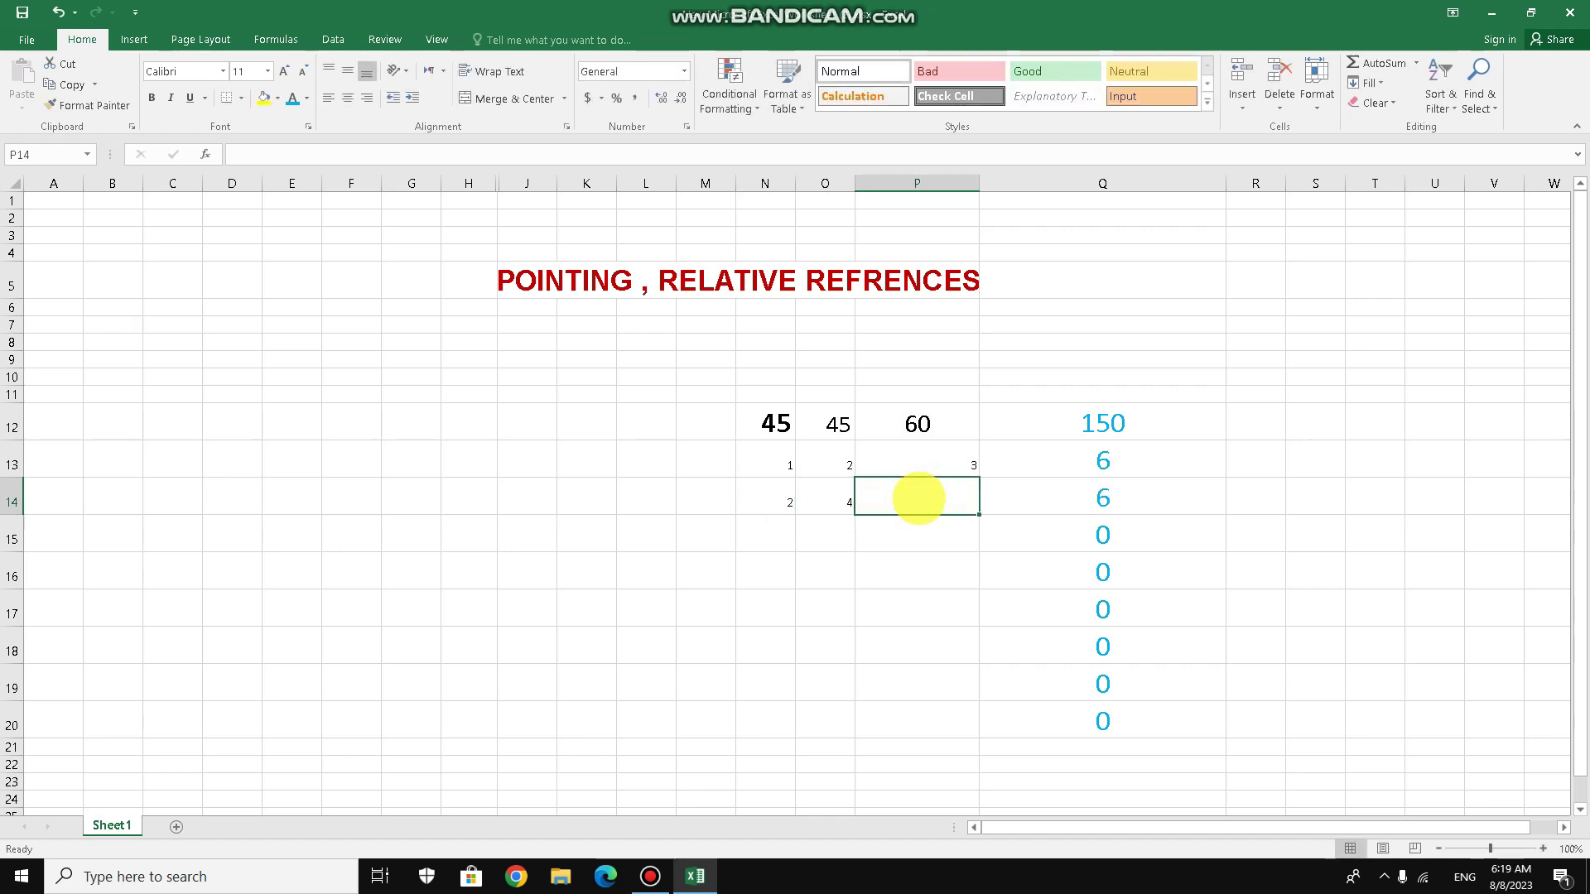
pyautogui.write('4')
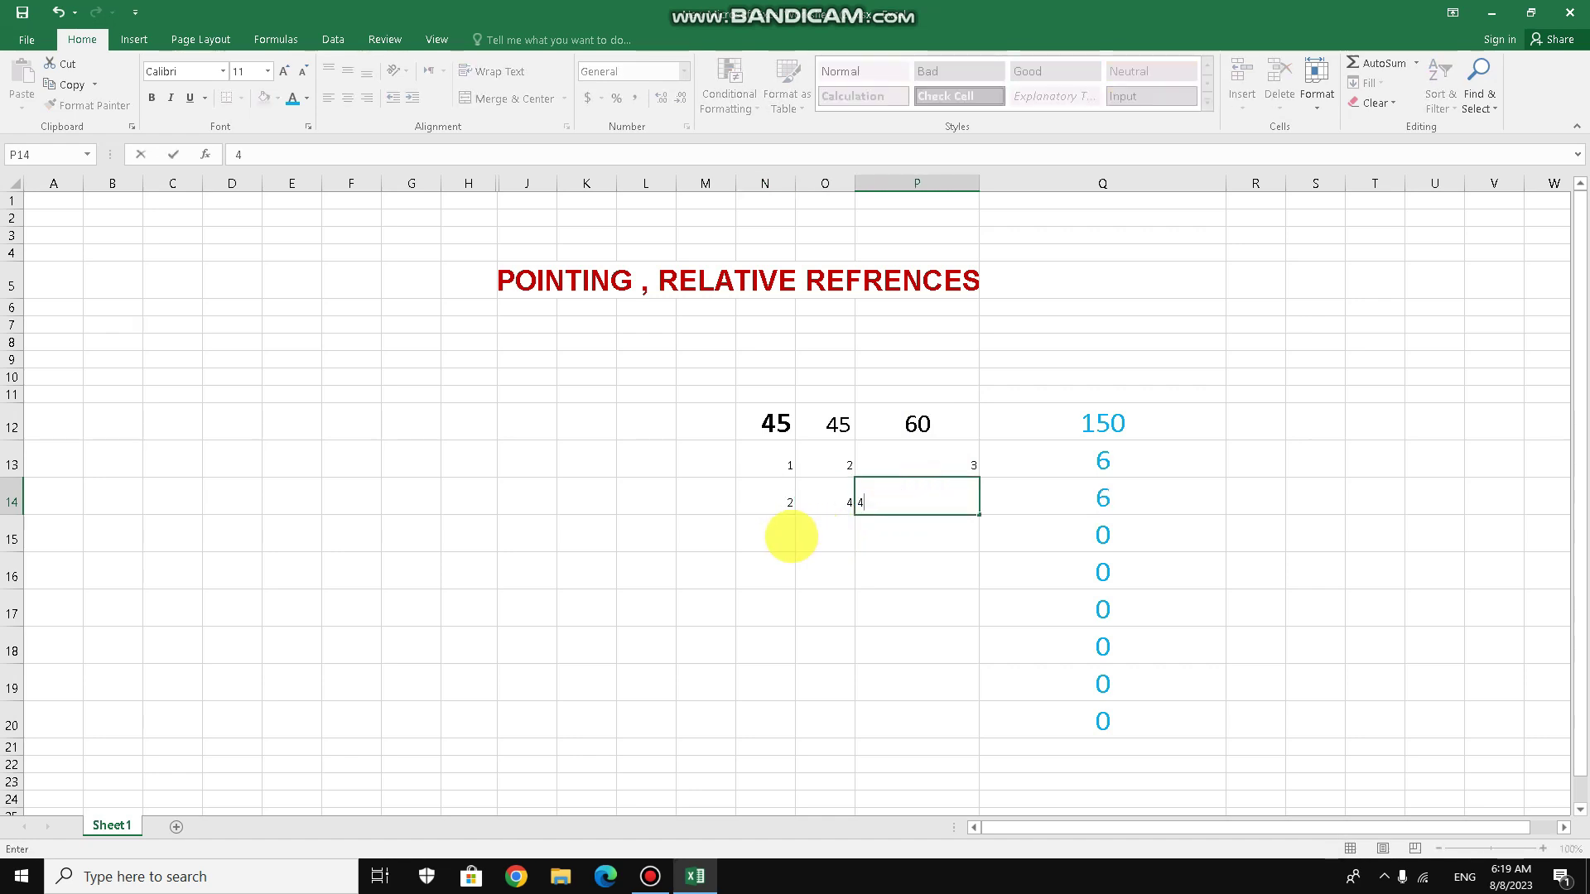
# Fill N15:P20 row by row with 1, 1, 1; 1, 1, 1; 5, 5, 5; 10, 12, 13; 11, 22, 33; and 33, 44, 55.
pyautogui.doubleClick(772, 539)
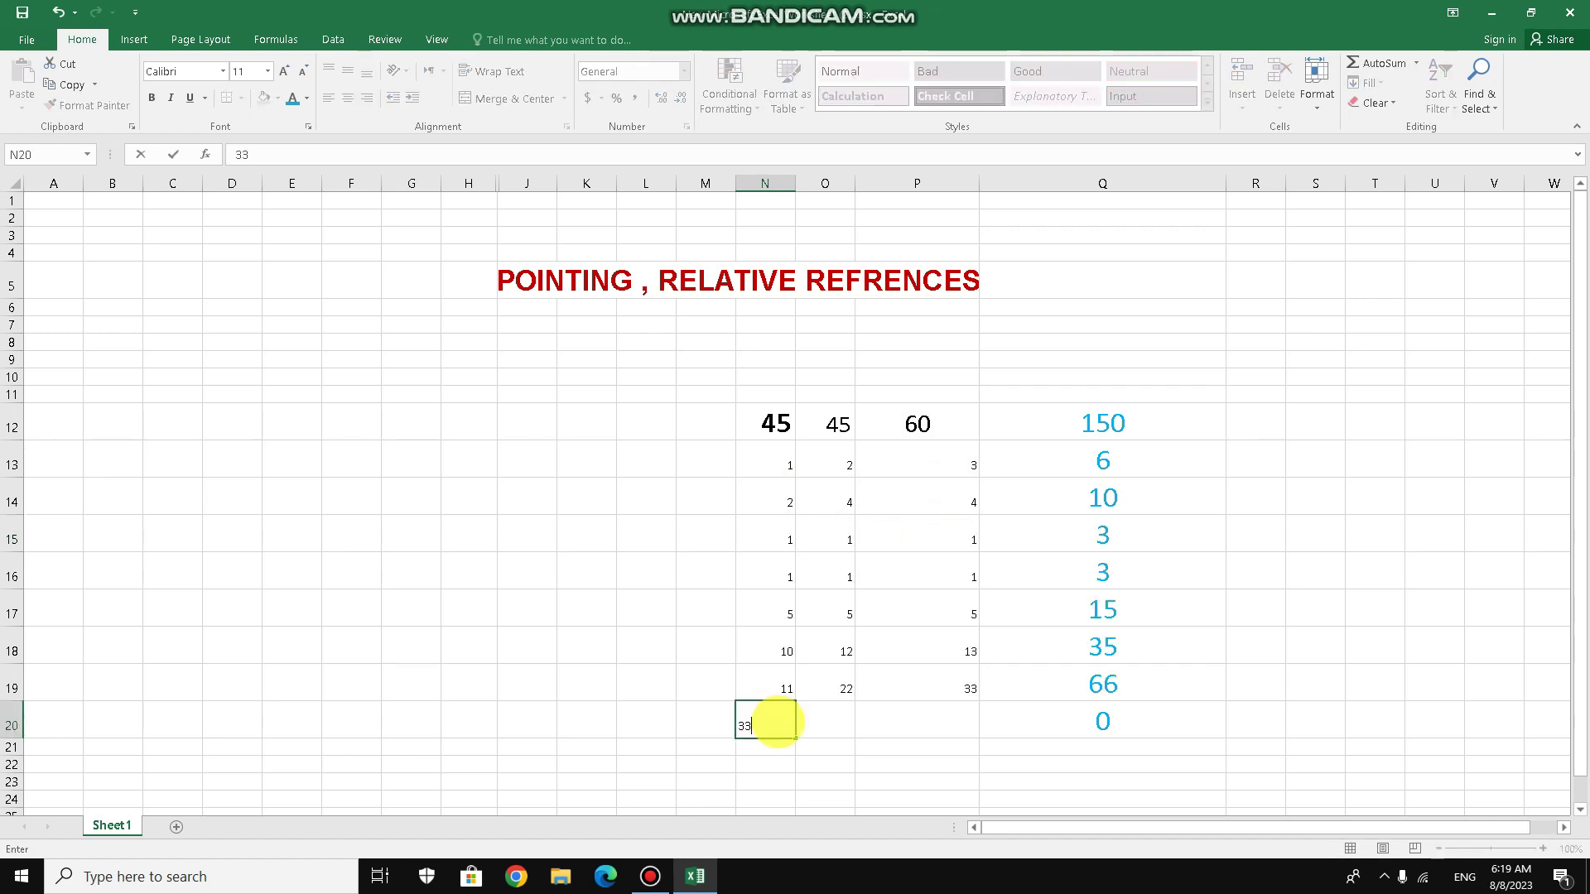
pyautogui.doubleClick(828, 721)
pyautogui.write('44')
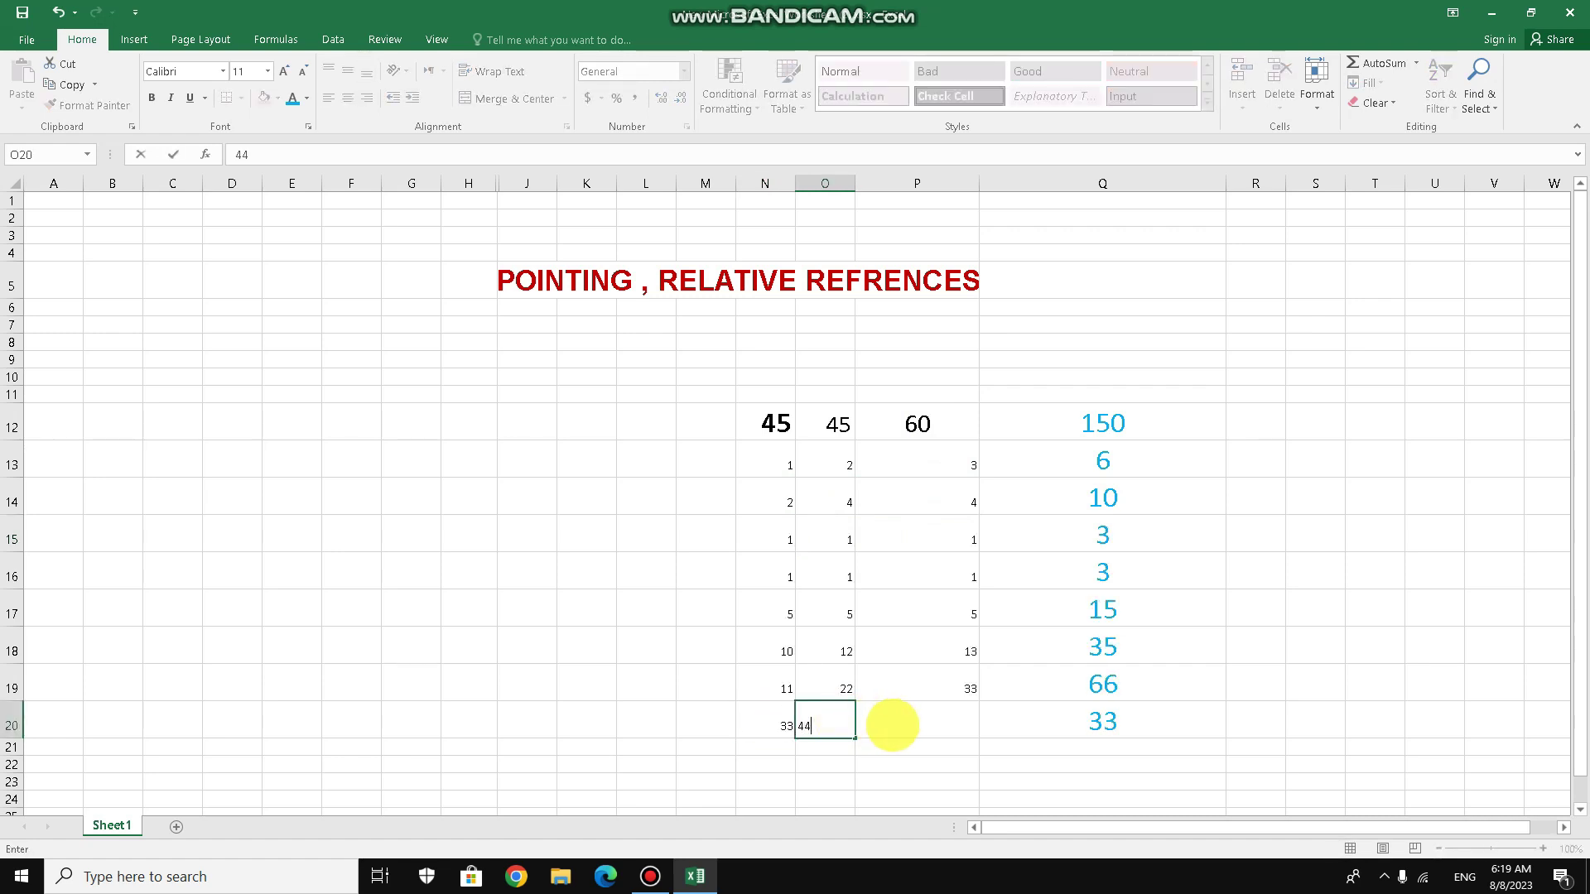
pyautogui.click(890, 722)
pyautogui.write('55')
# Format the numbers in N13:P20 at font size 22 in dark red.
pyautogui.moveTo(774, 455); pyautogui.dragTo(933, 710)
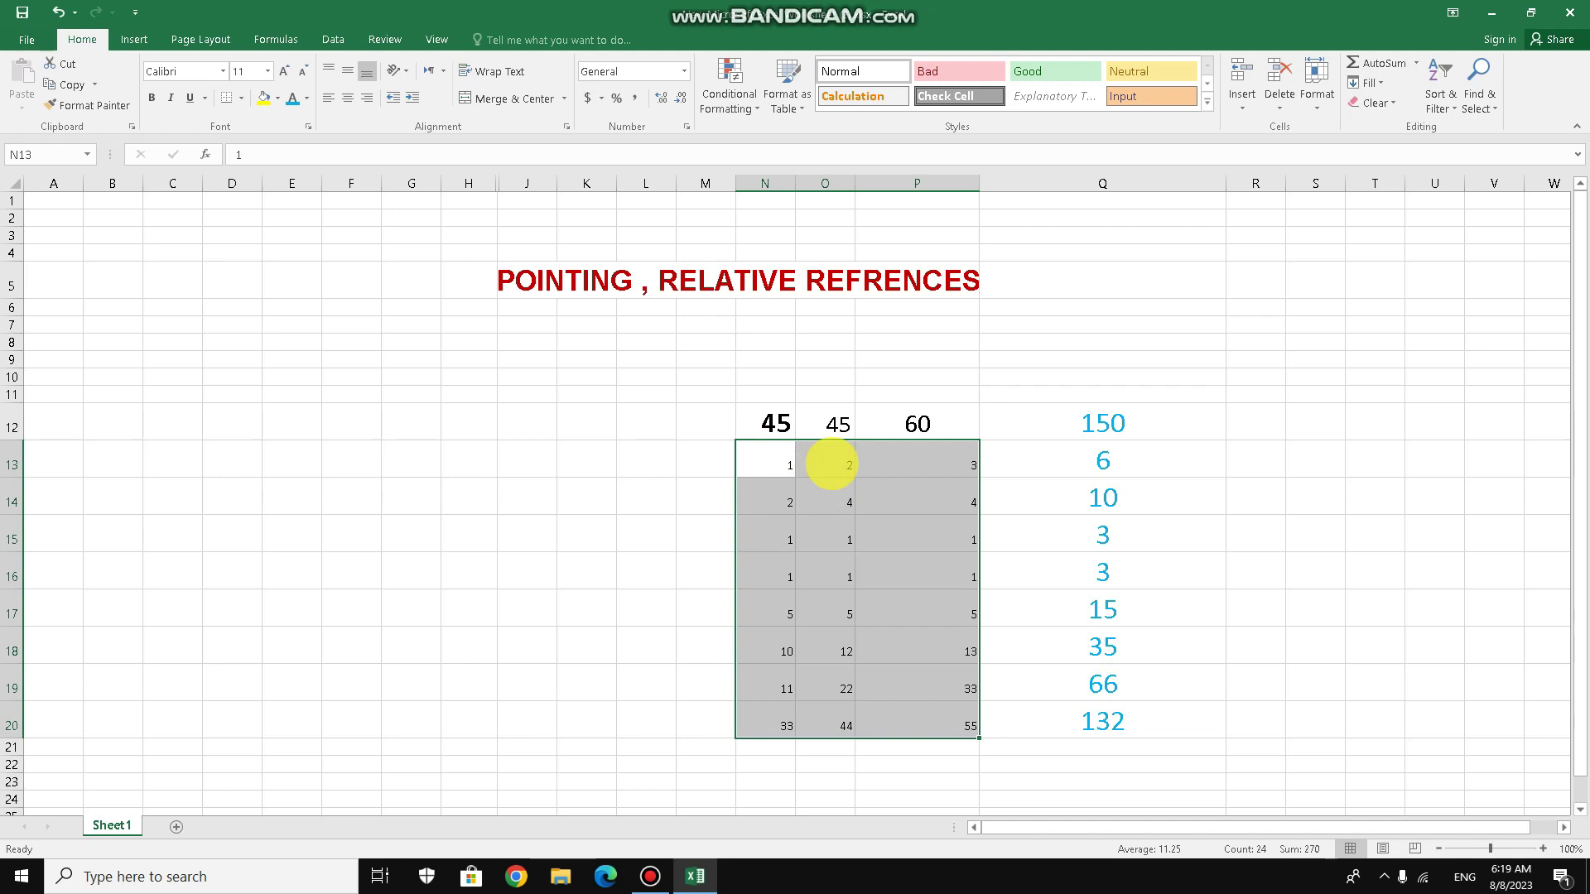
pyautogui.click(283, 71)
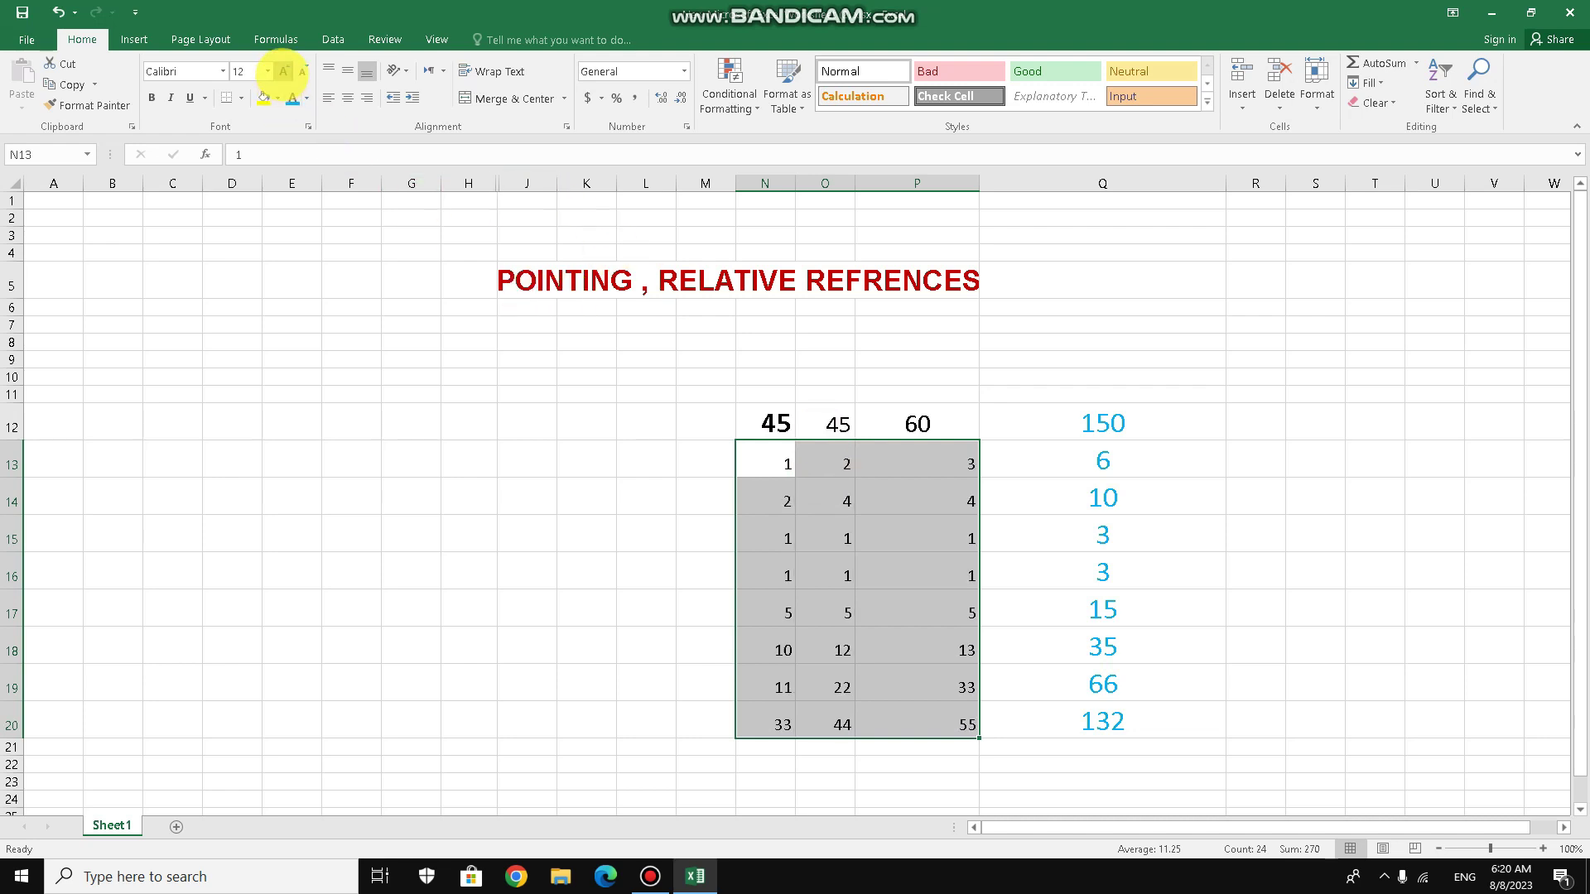
pyautogui.click(283, 71)
pyautogui.click(283, 71)
pyautogui.click(284, 71)
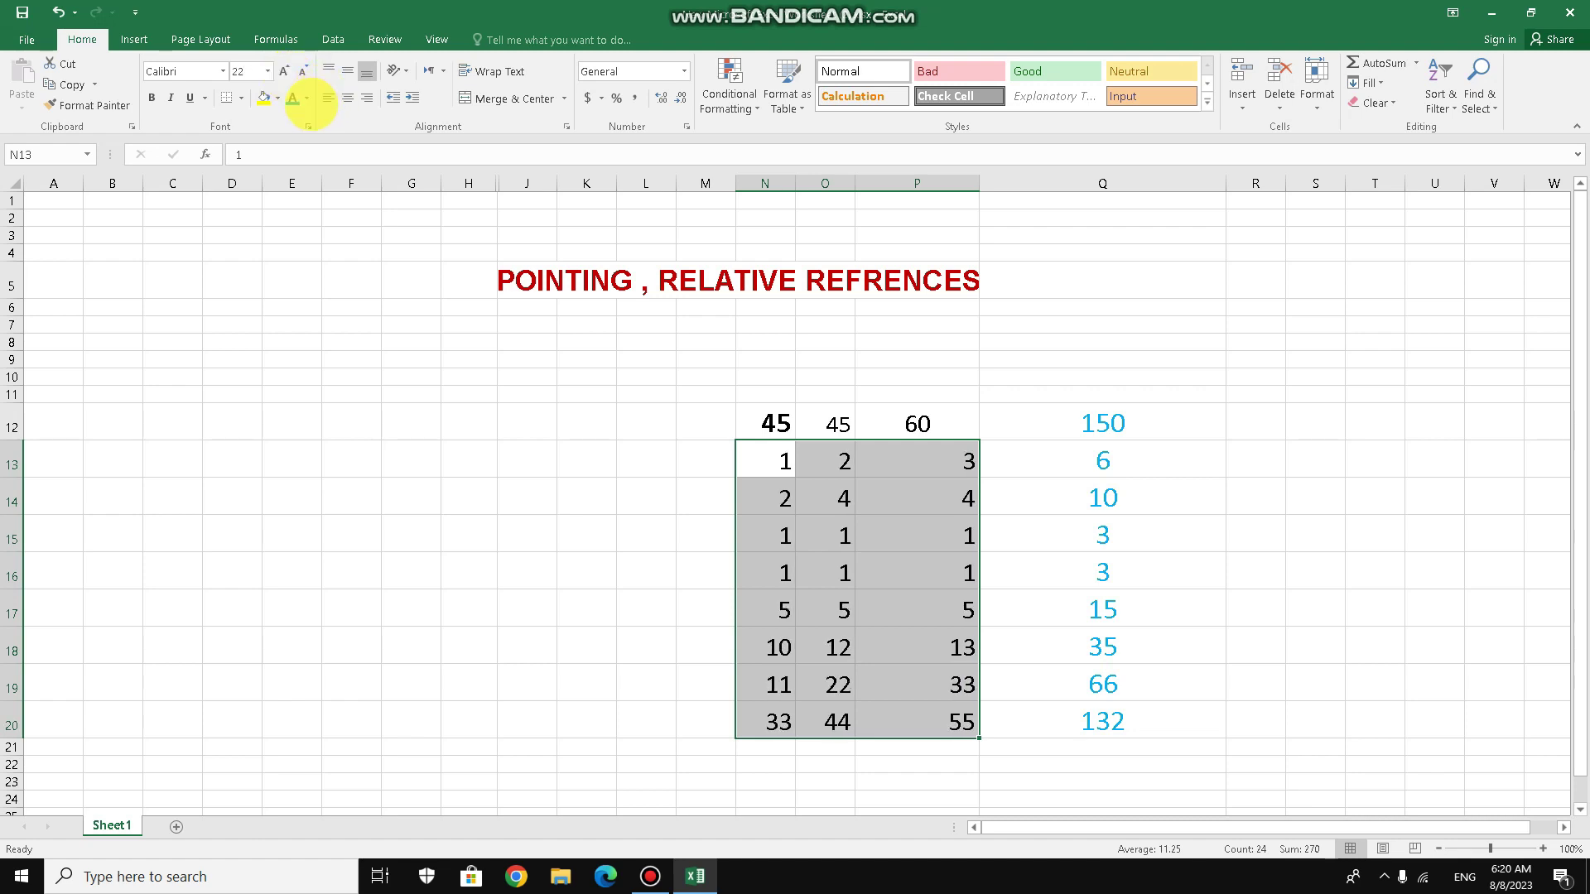
pyautogui.click(307, 99)
pyautogui.click(293, 253)
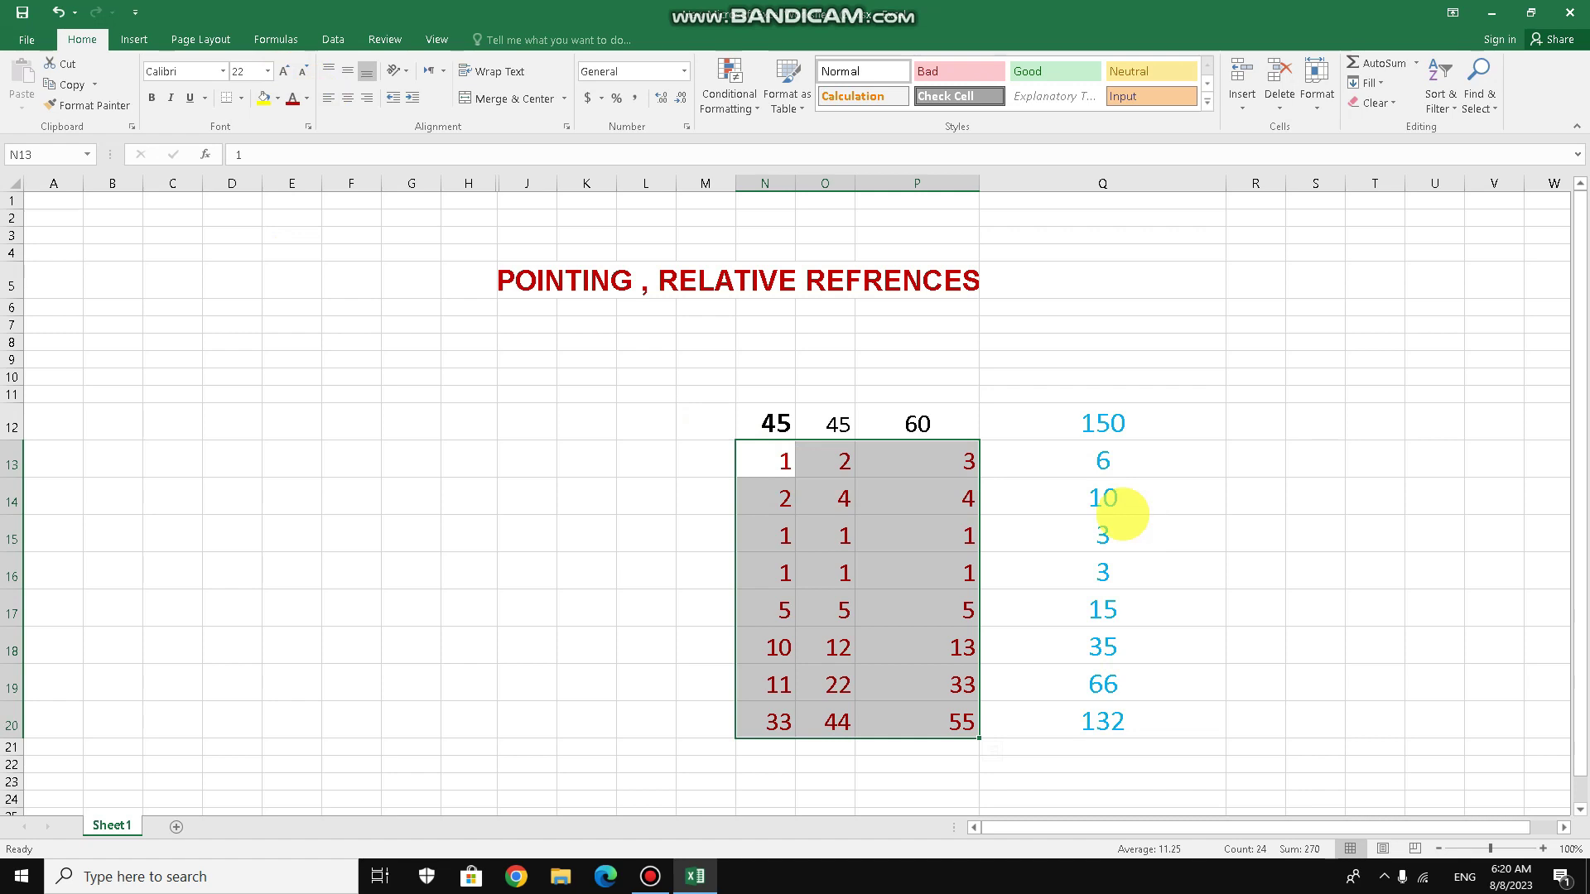
pyautogui.click(1218, 494)
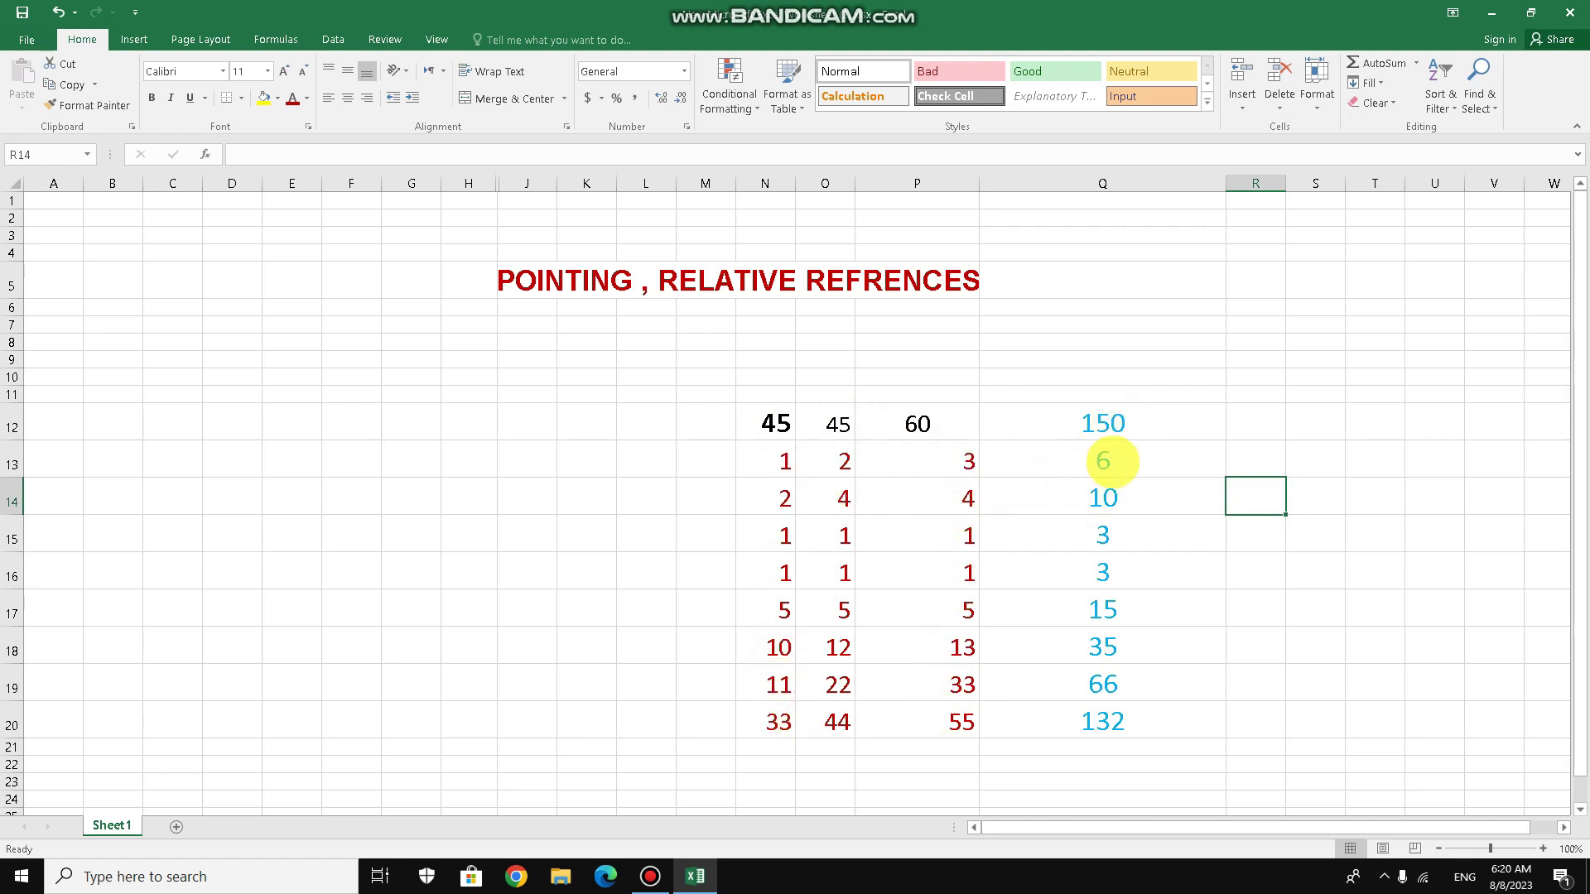
# Inspect the formulas in cells Q12 to Q17 to compare the row references each one uses.
pyautogui.click(1142, 468)
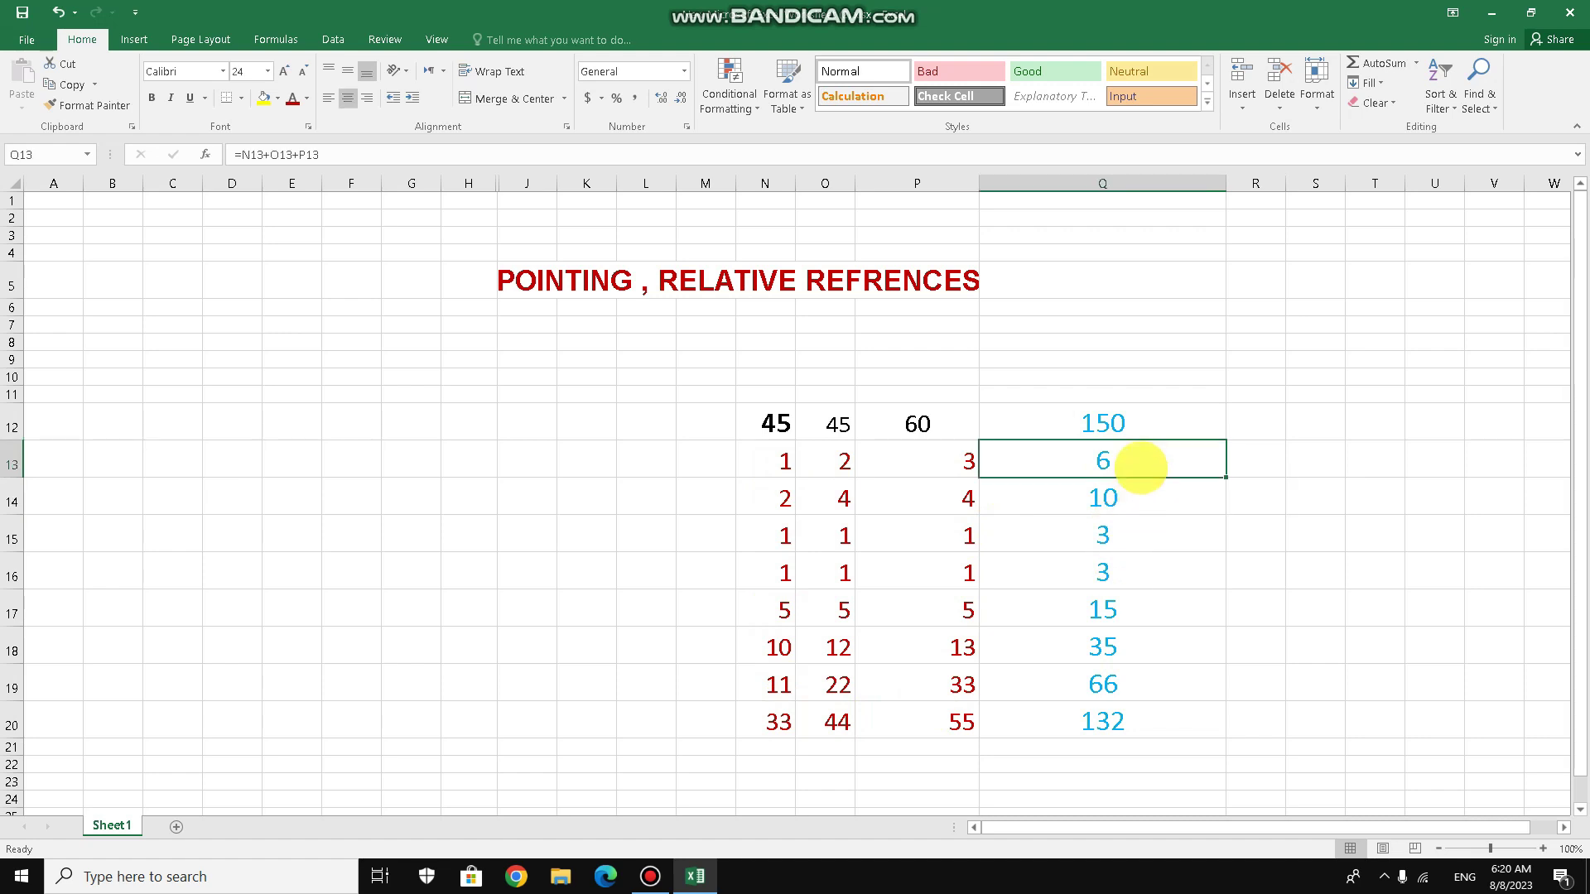
pyautogui.doubleClick(1141, 469)
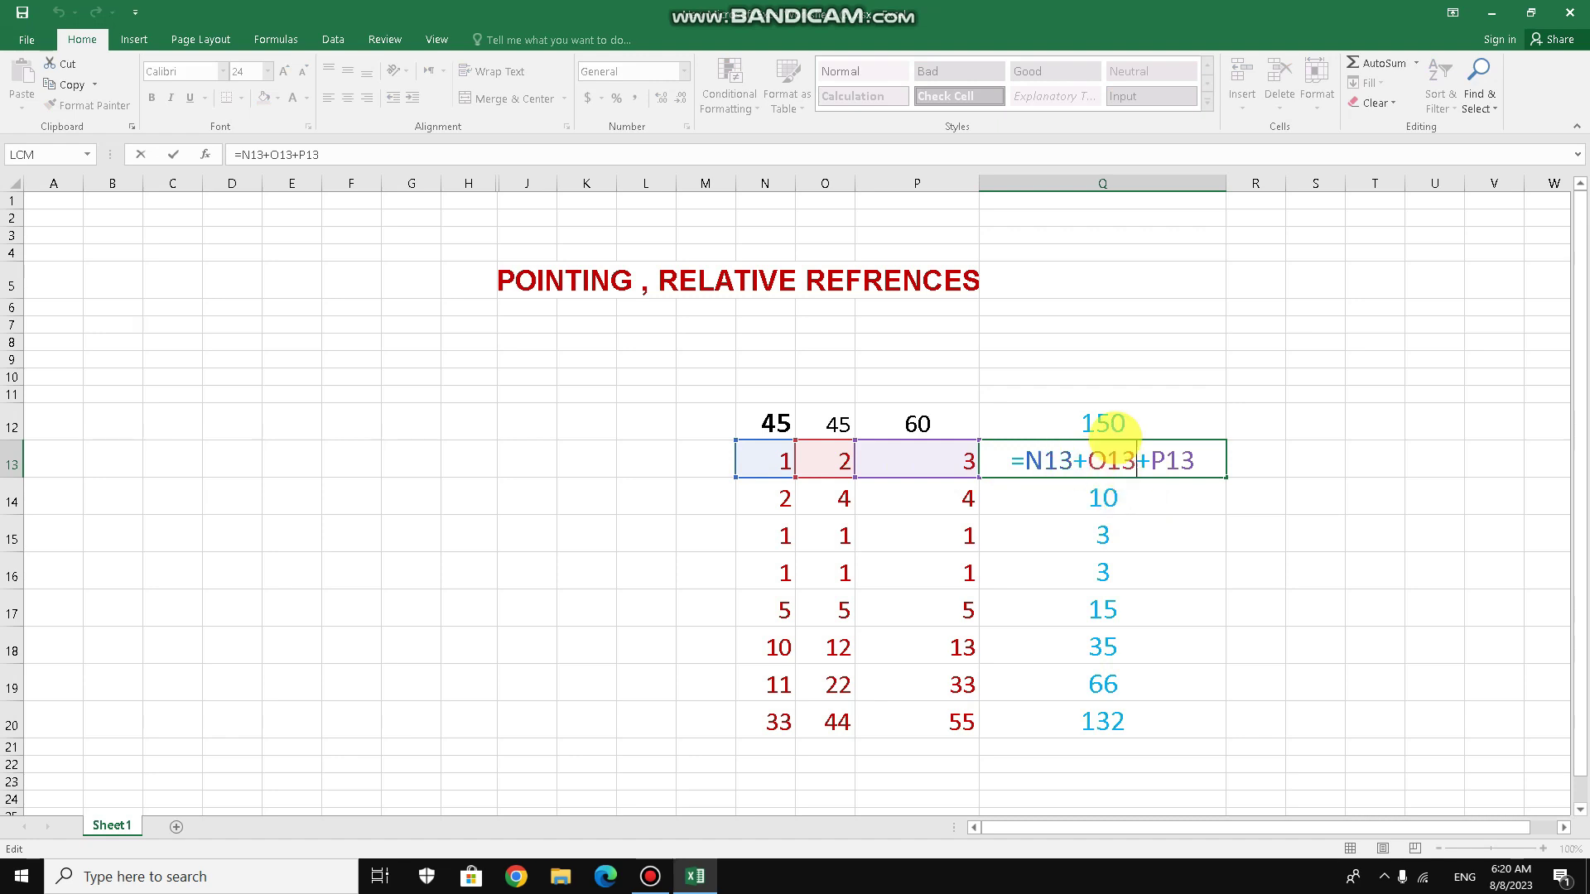
pyautogui.click(1105, 421)
pyautogui.doubleClick(1118, 420)
pyautogui.doubleClick(1131, 458)
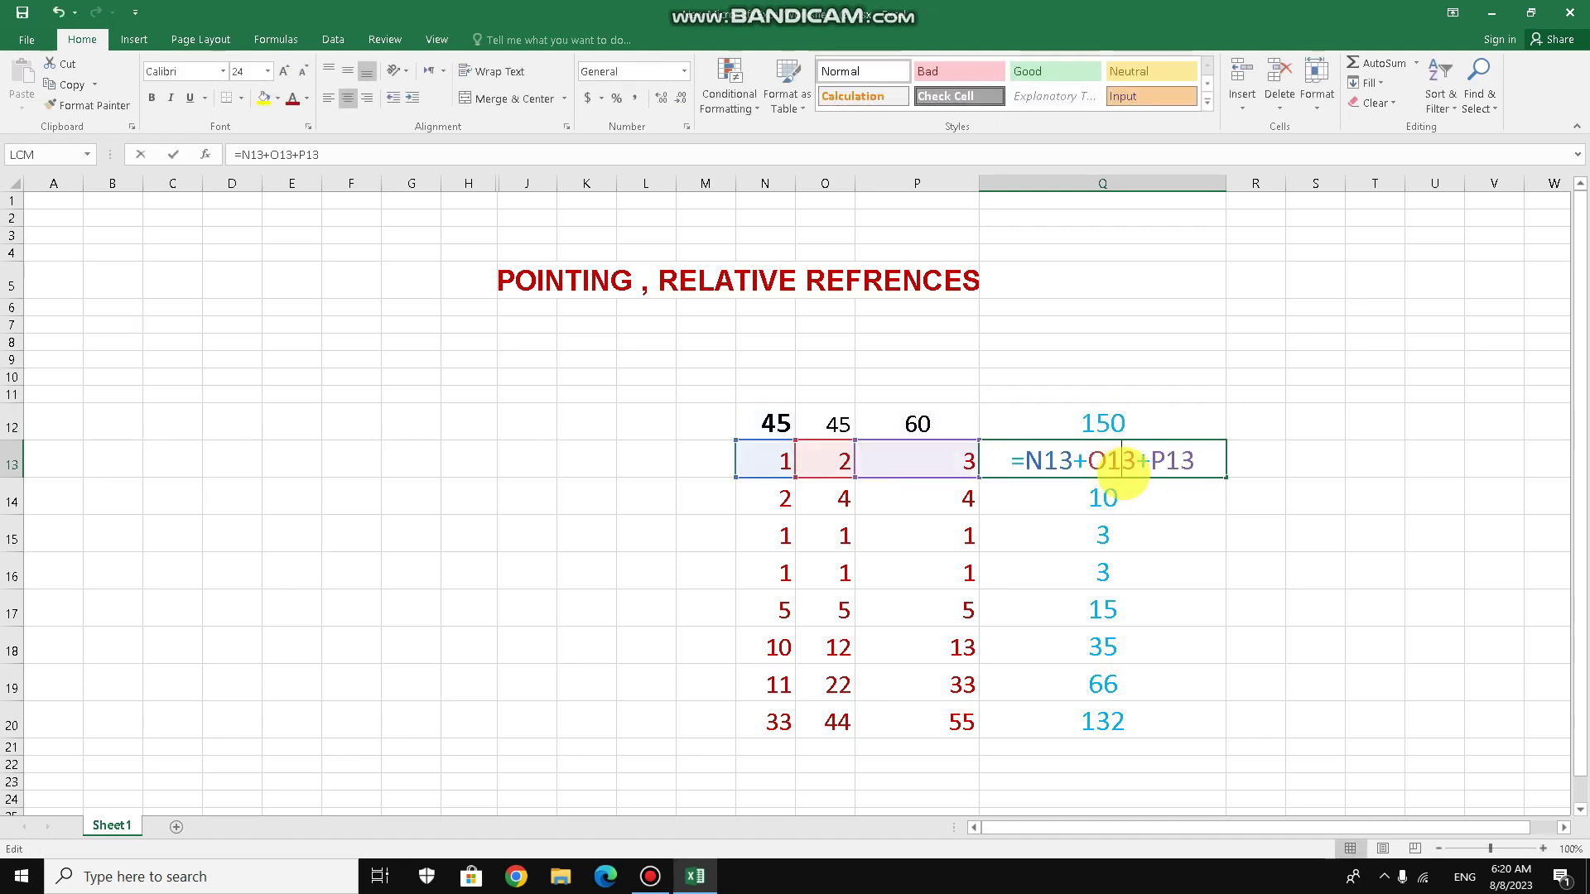
pyautogui.doubleClick(1123, 499)
pyautogui.click(1135, 536)
pyautogui.doubleClick(1137, 537)
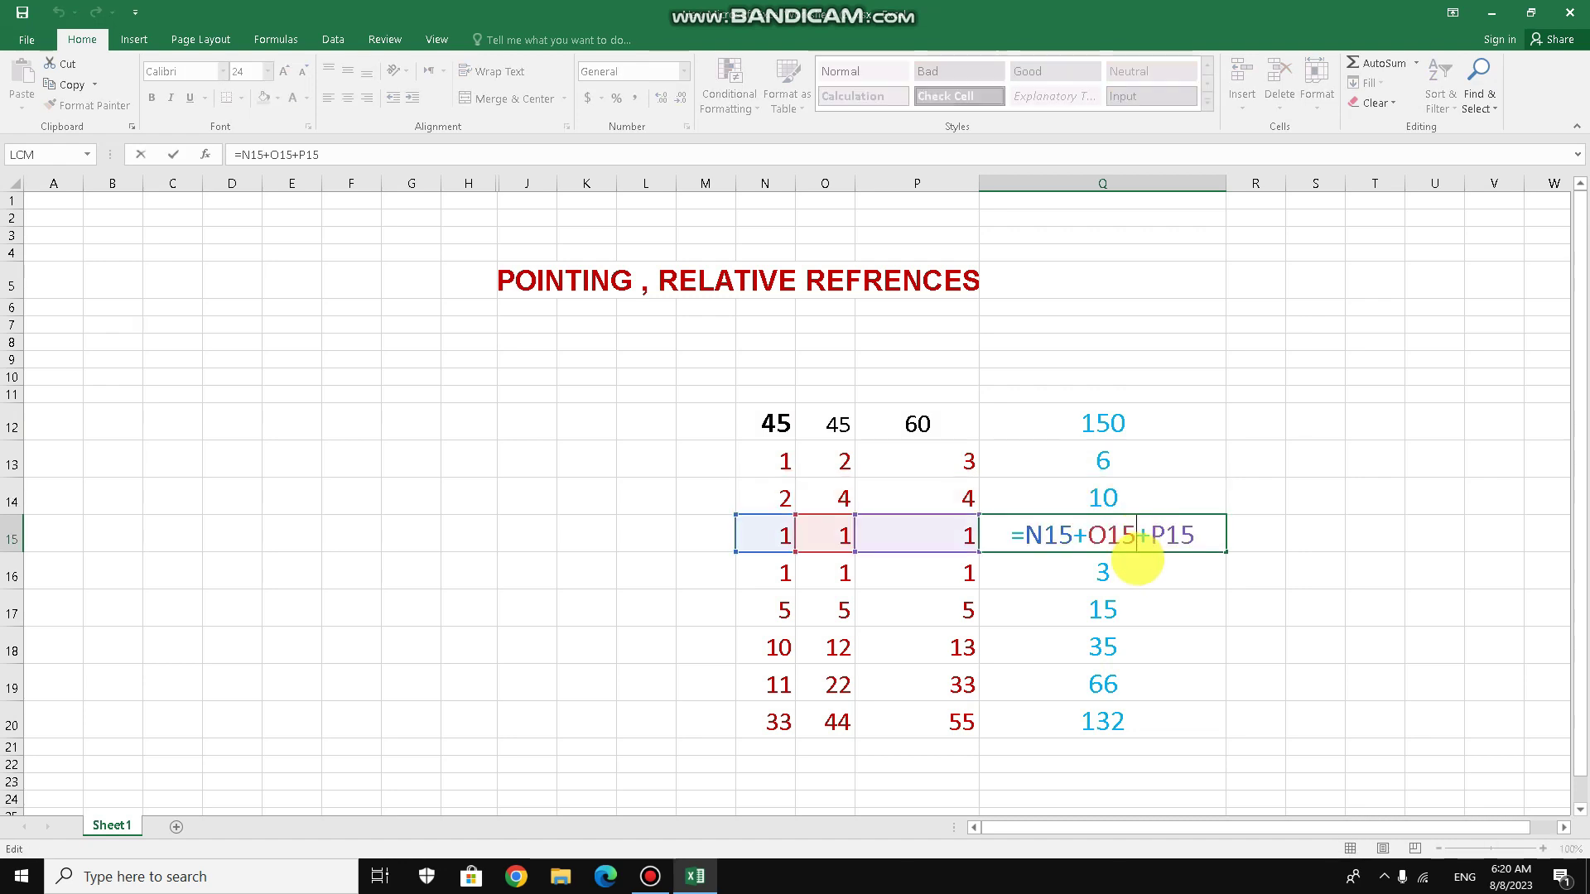
pyautogui.doubleClick(1138, 572)
pyautogui.click(1135, 608)
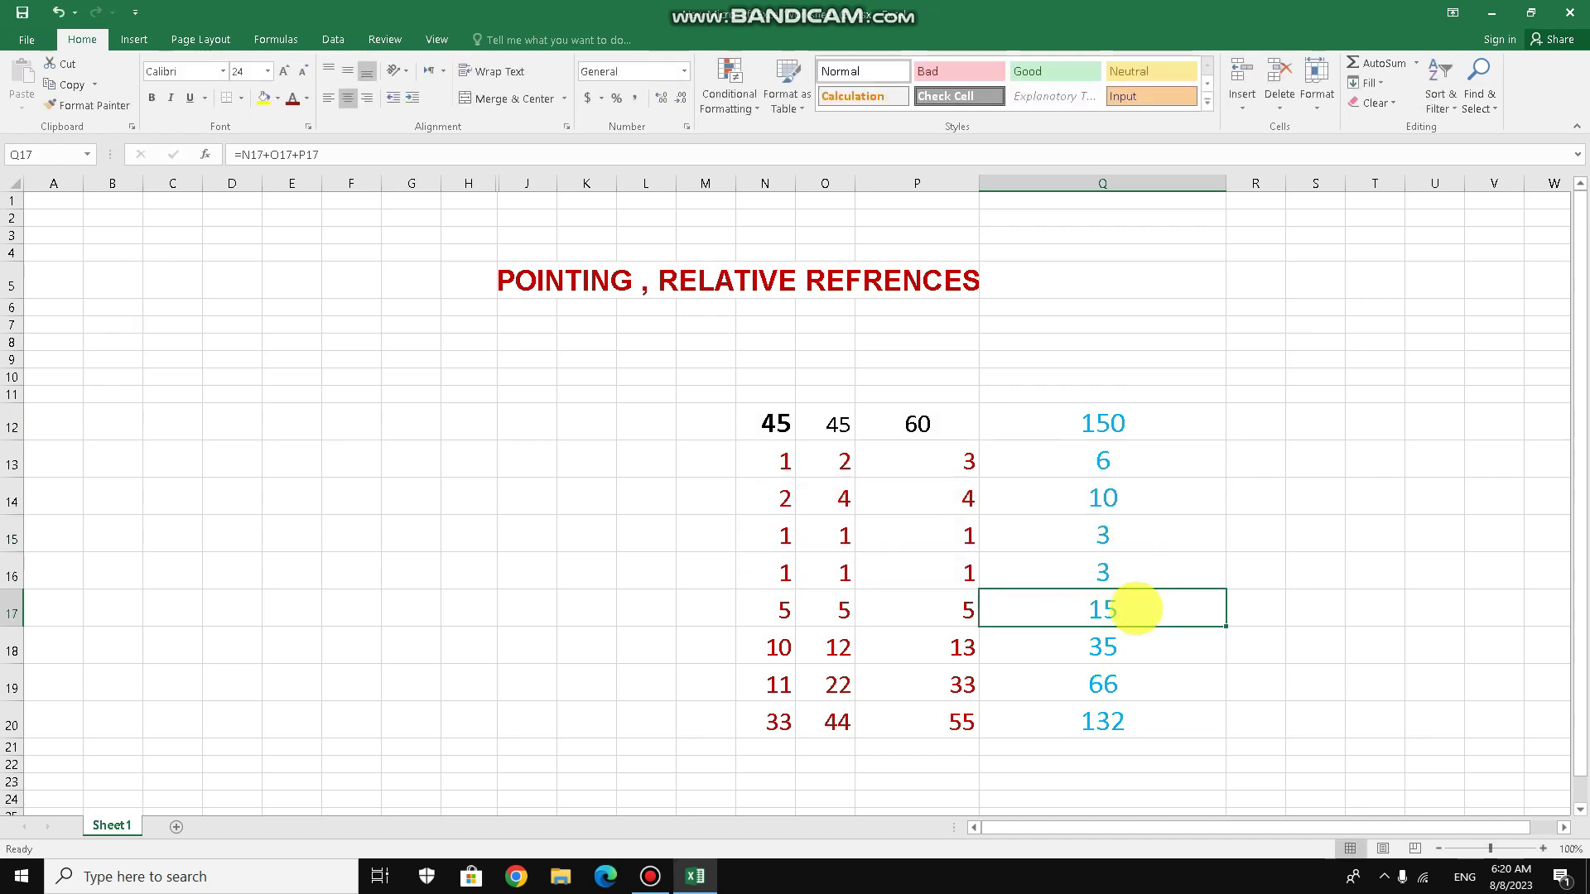
pyautogui.hotkey('ctrl', 'Up')
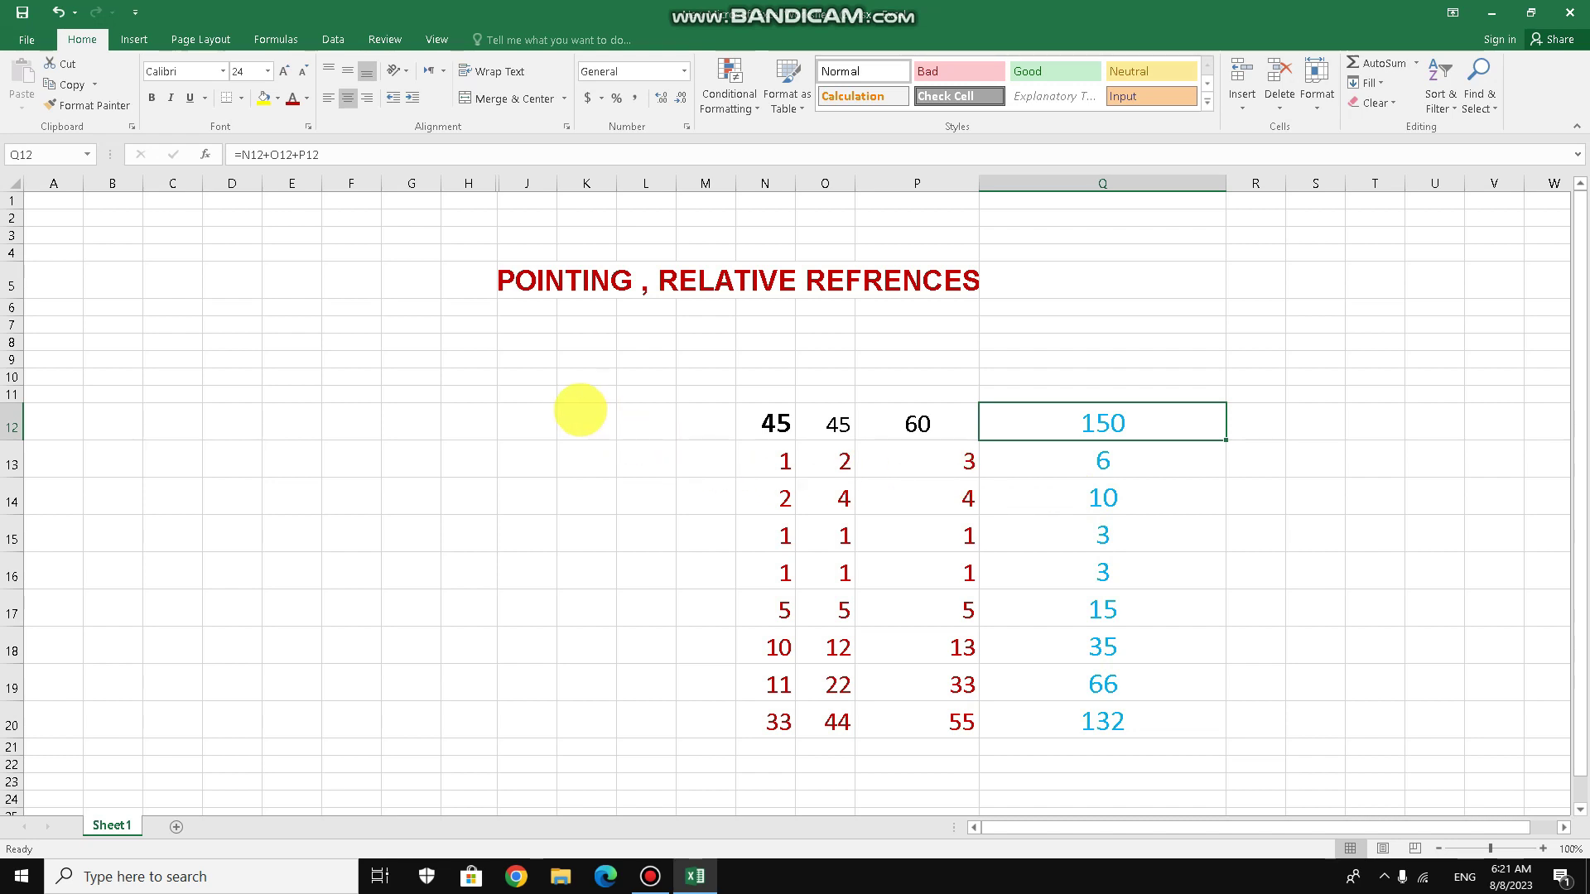
pyautogui.click(584, 409)
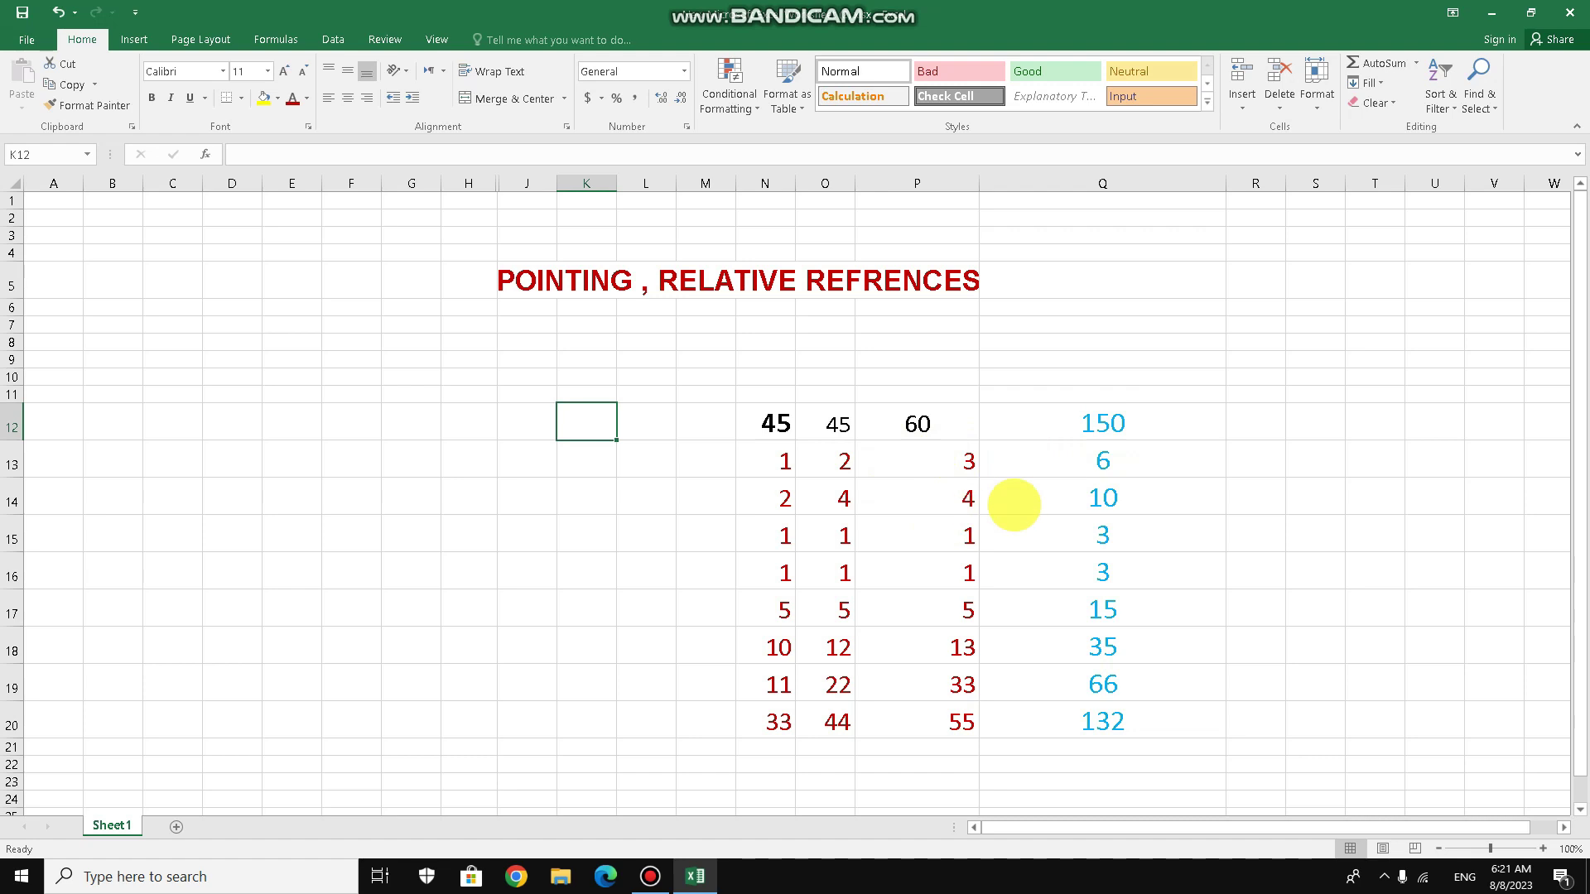
# Fill the formula from Q12 down to Q20 again and reselect Q12.
pyautogui.click(1215, 429)
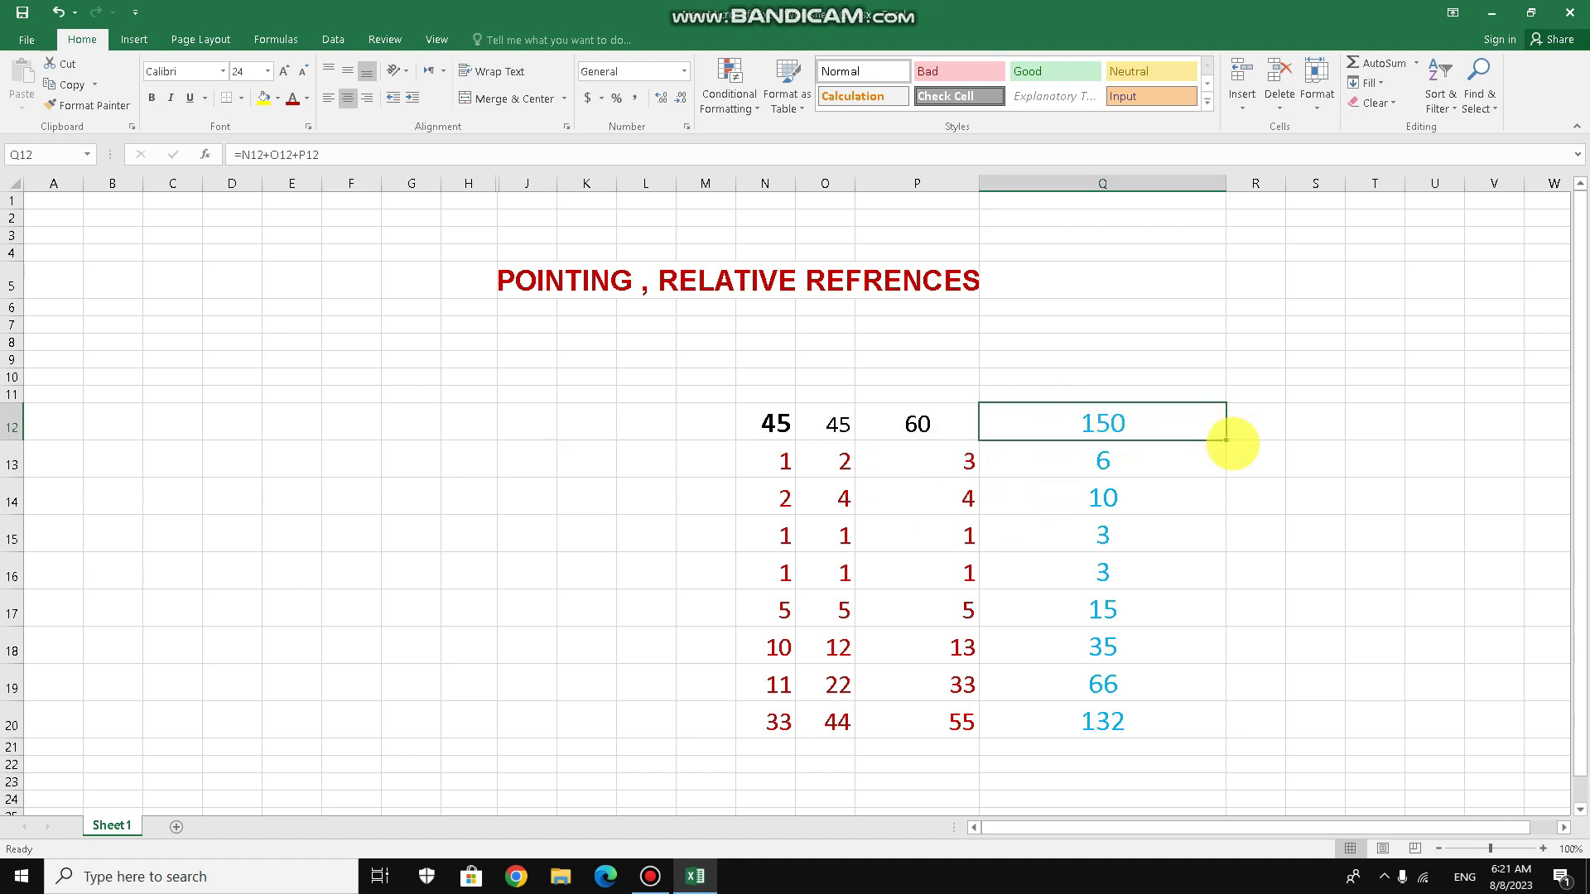
pyautogui.moveTo(1224, 440)
pyautogui.mouseDown()
pyautogui.moveTo(1210, 479)
pyautogui.moveTo(1211, 723)
pyautogui.mouseUp()
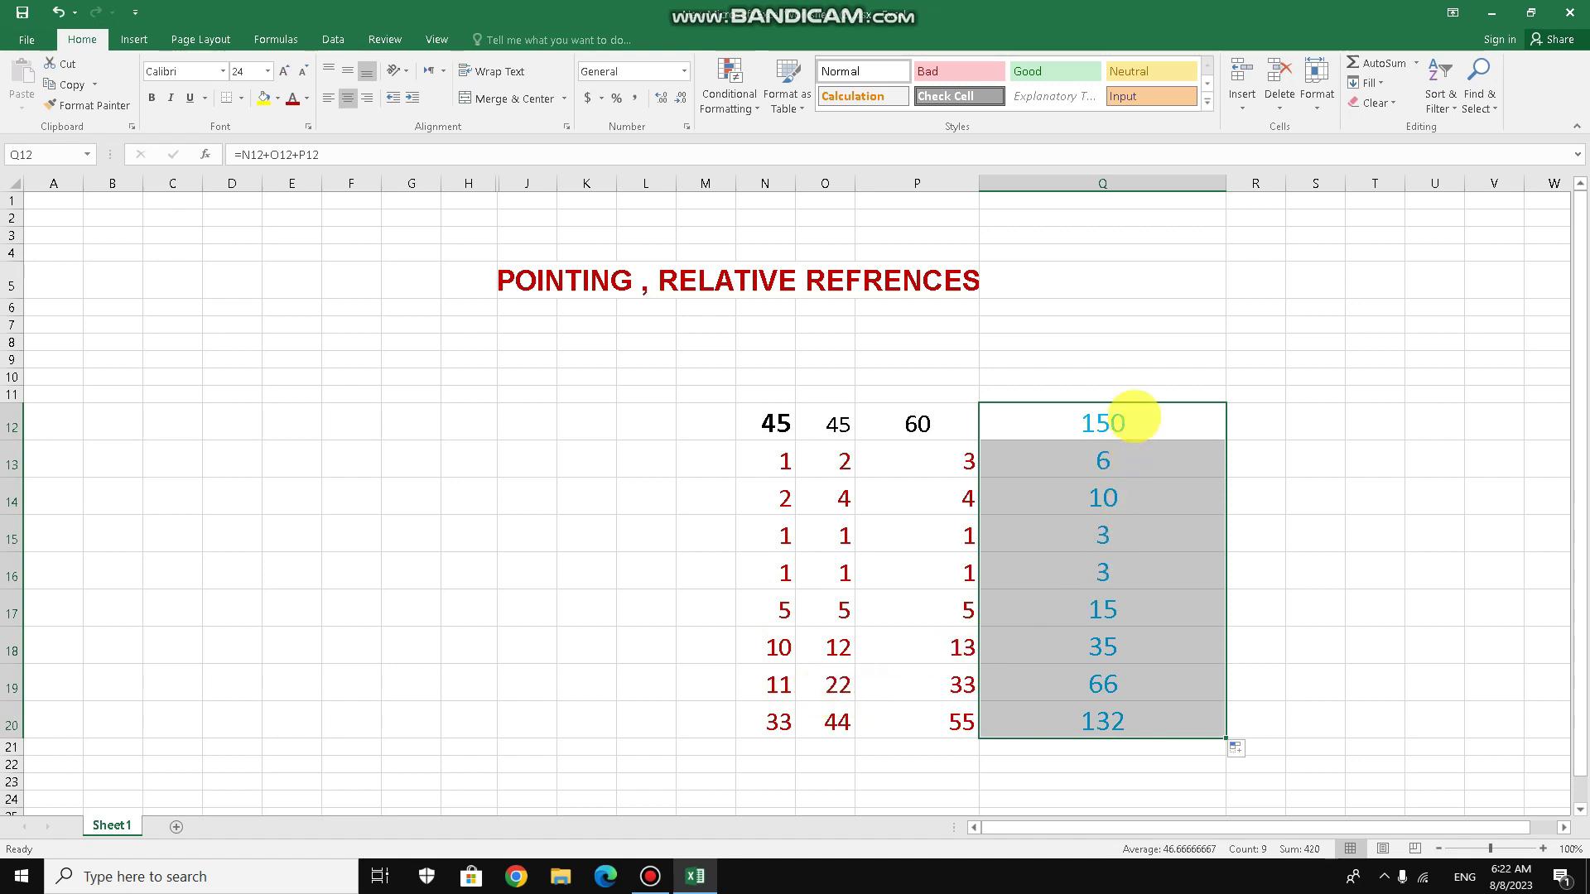
pyautogui.click(1135, 417)
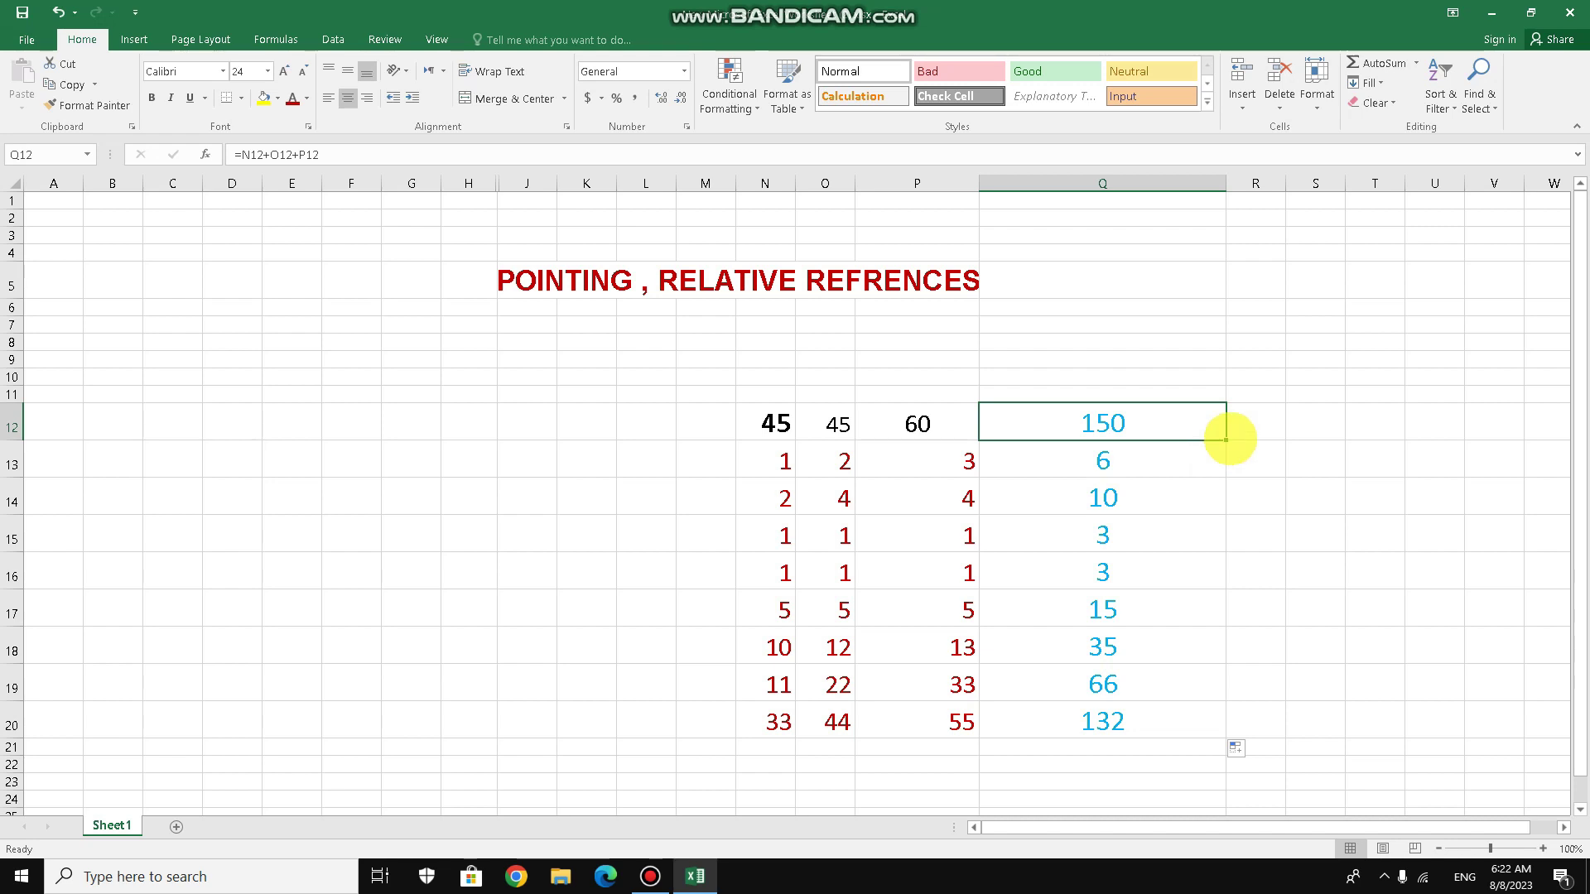
pyautogui.moveTo(919, 12)
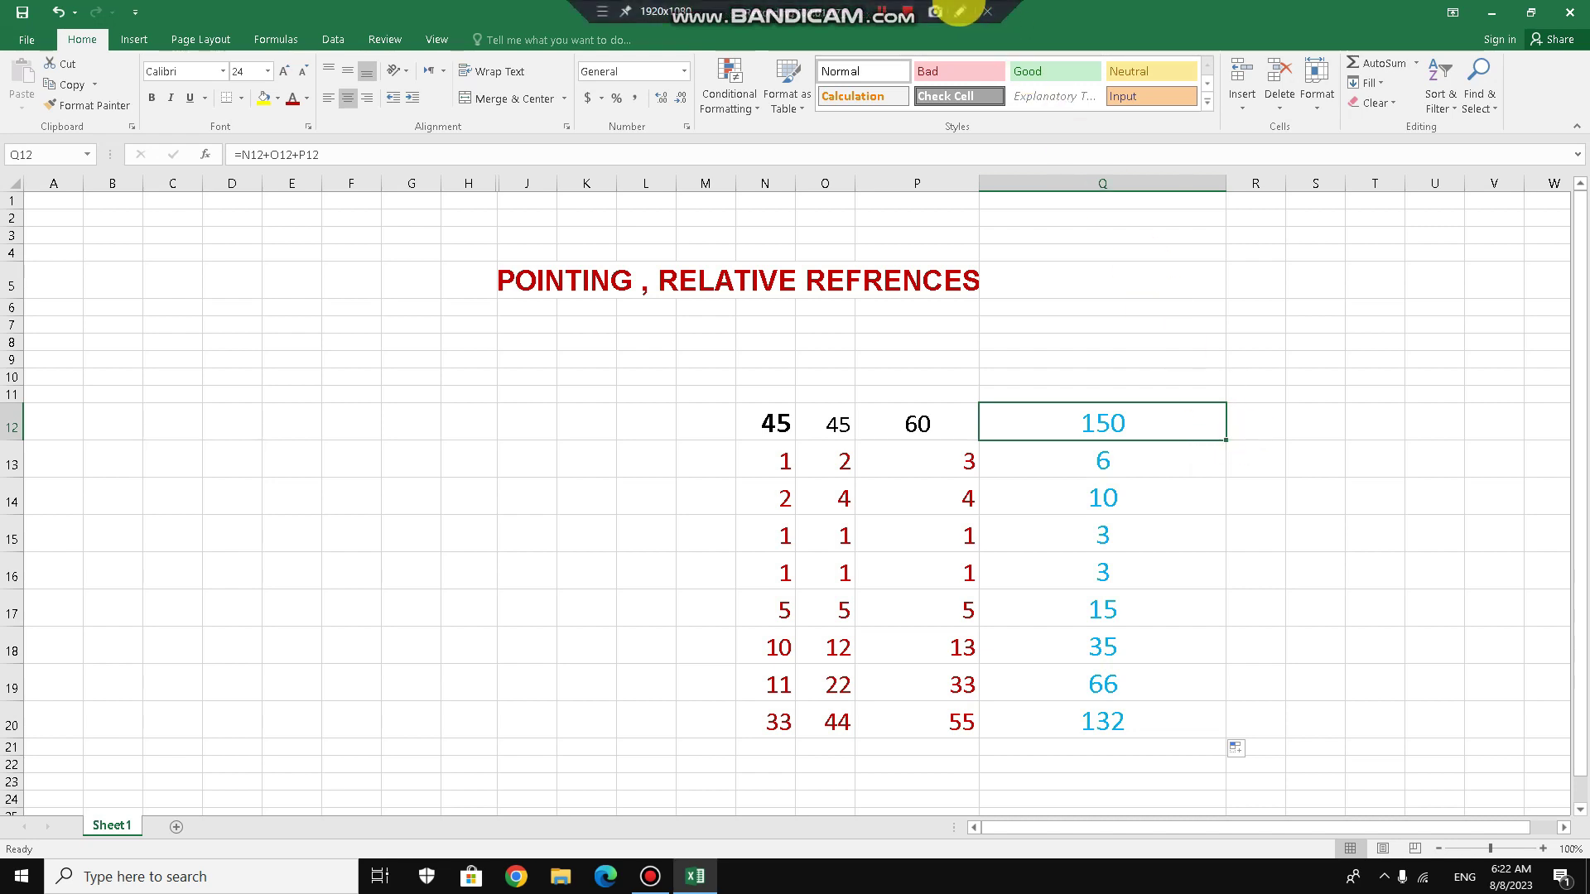